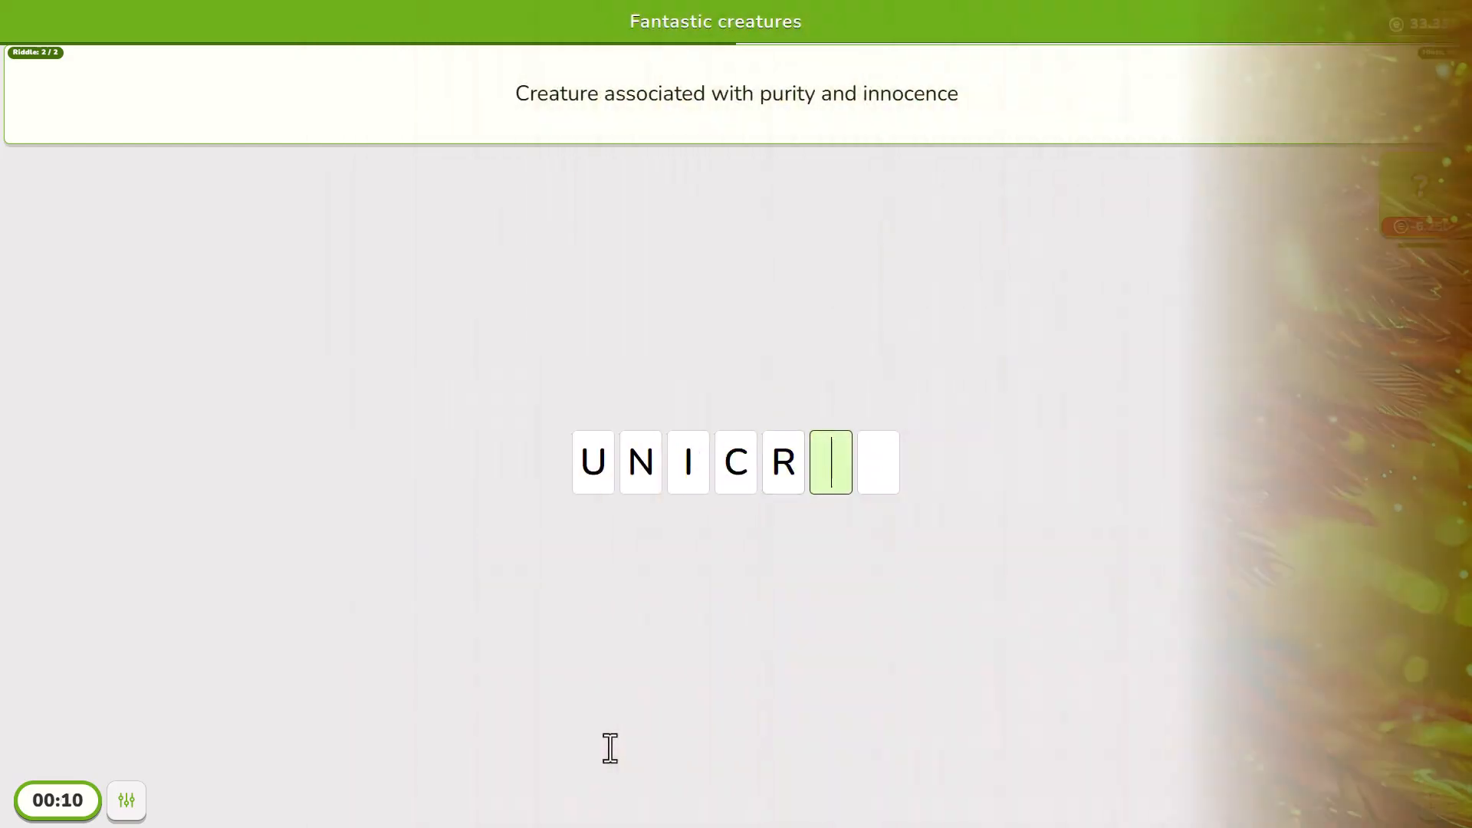
Step: Complete the riddle answer for the creature associated with purity and innocence as UNICORN
type("ORN")
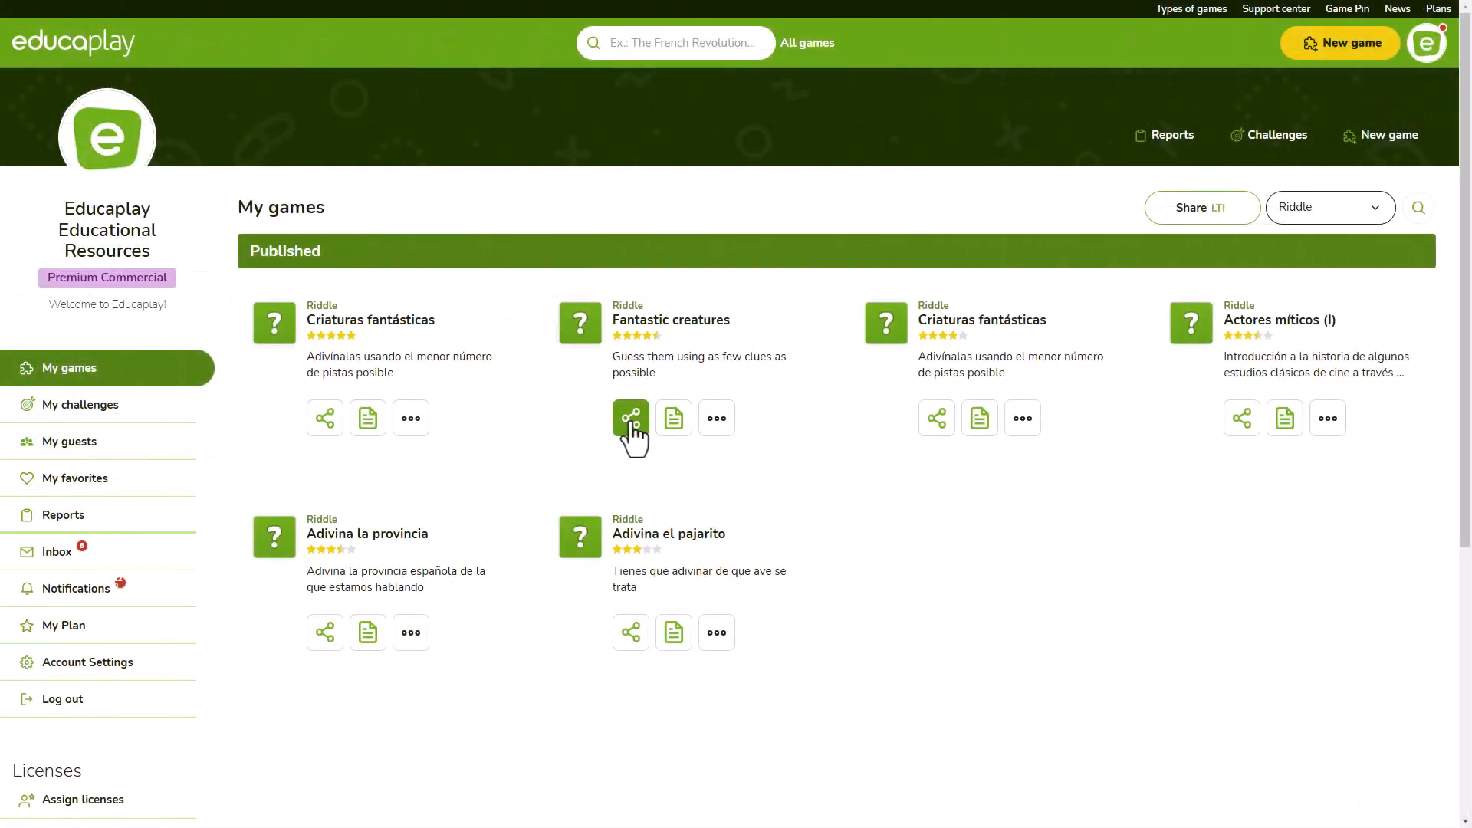
Step: Share the Fantastic creatures game to Google Classroom, choosing among the Class 1, Class 2 and Class 3 courses
left_click(631, 419)
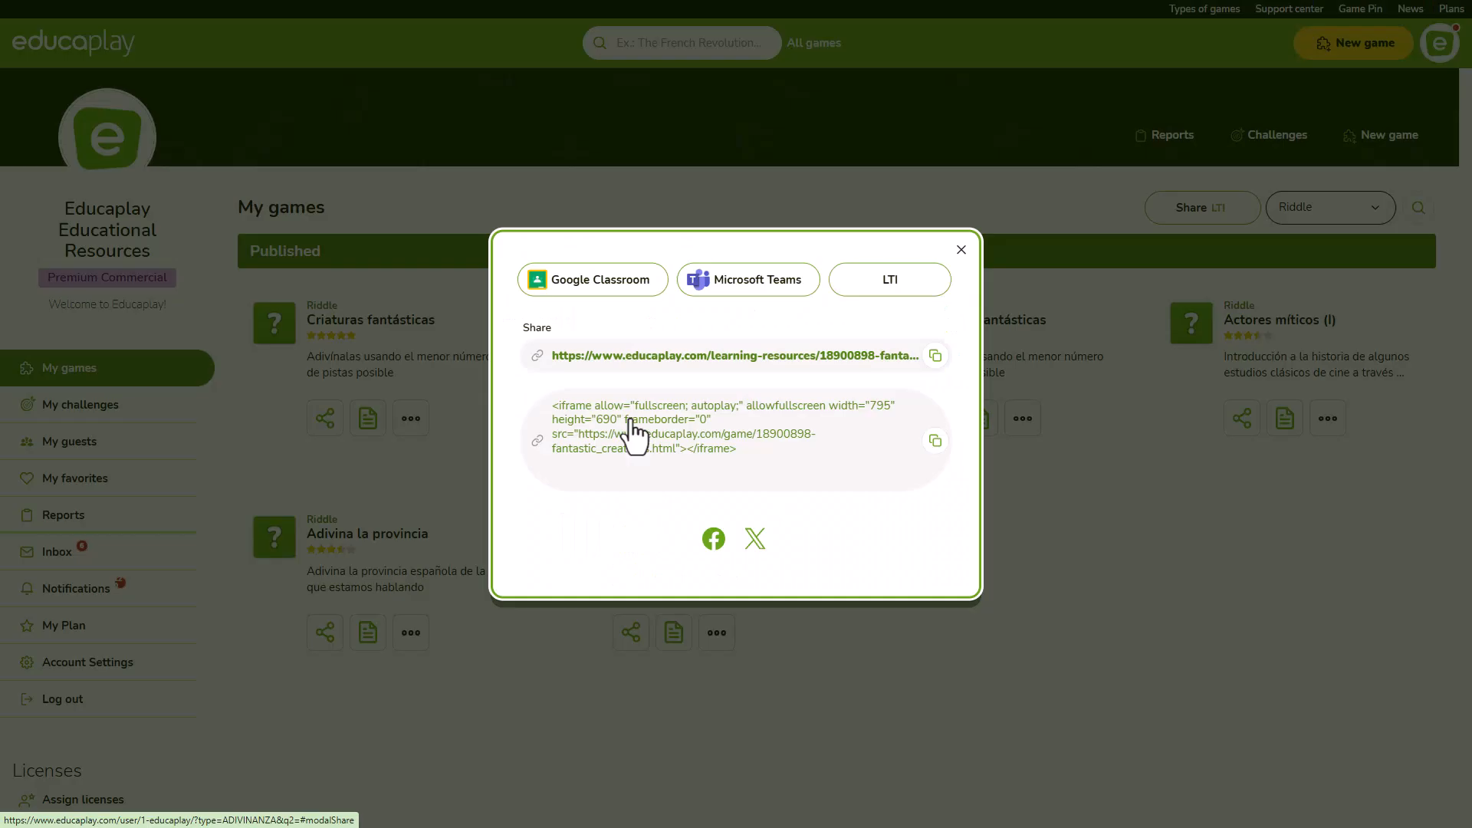
left_click(592, 285)
left_click(727, 516)
left_click(736, 468)
left_click(737, 426)
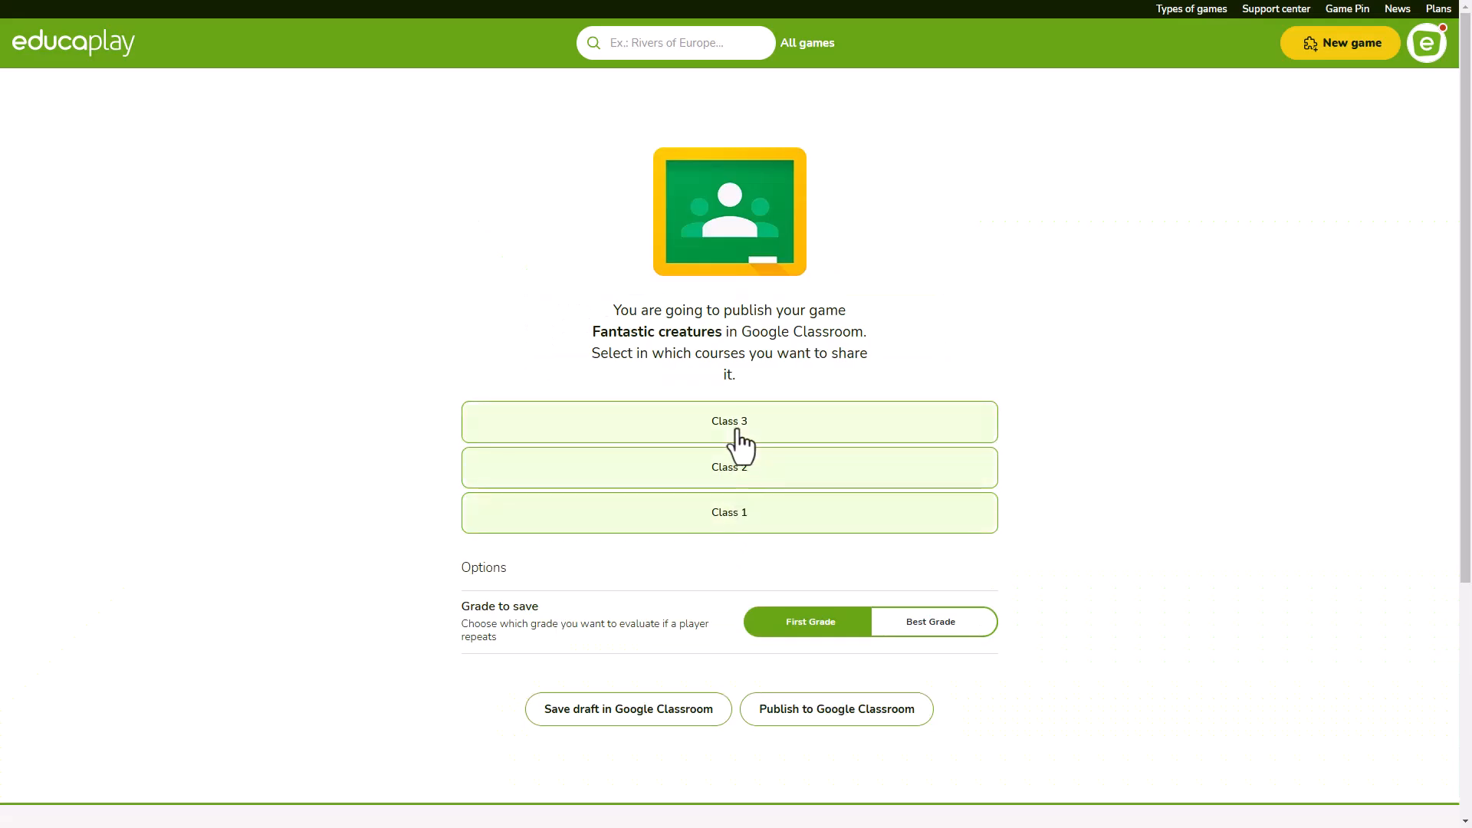
left_click(733, 474)
left_click(728, 519)
left_click(801, 719)
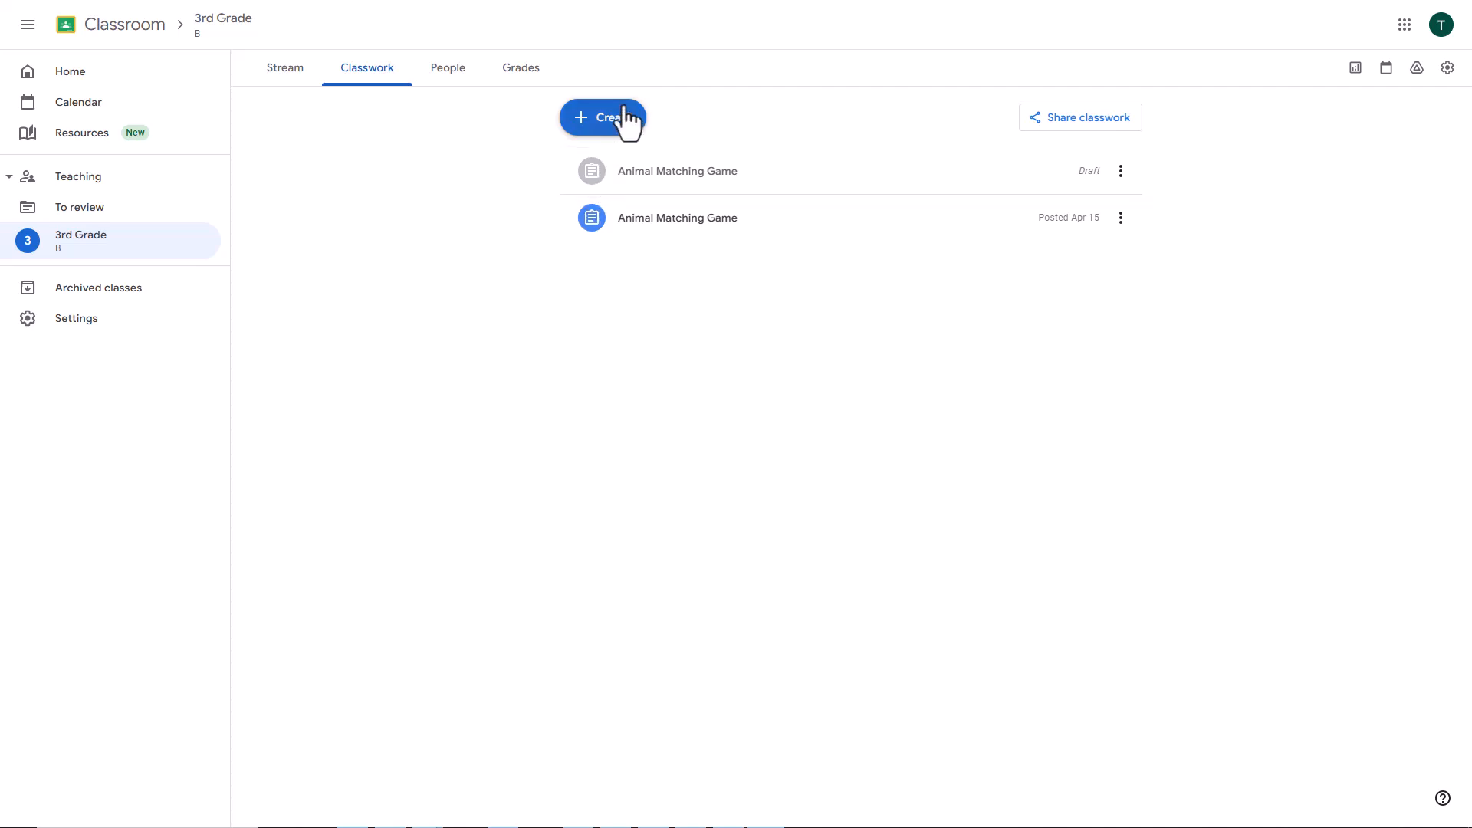
Step: Start creating a new assignment in the 3rd Grade classwork of Google Classroom
left_click(616, 123)
left_click(625, 175)
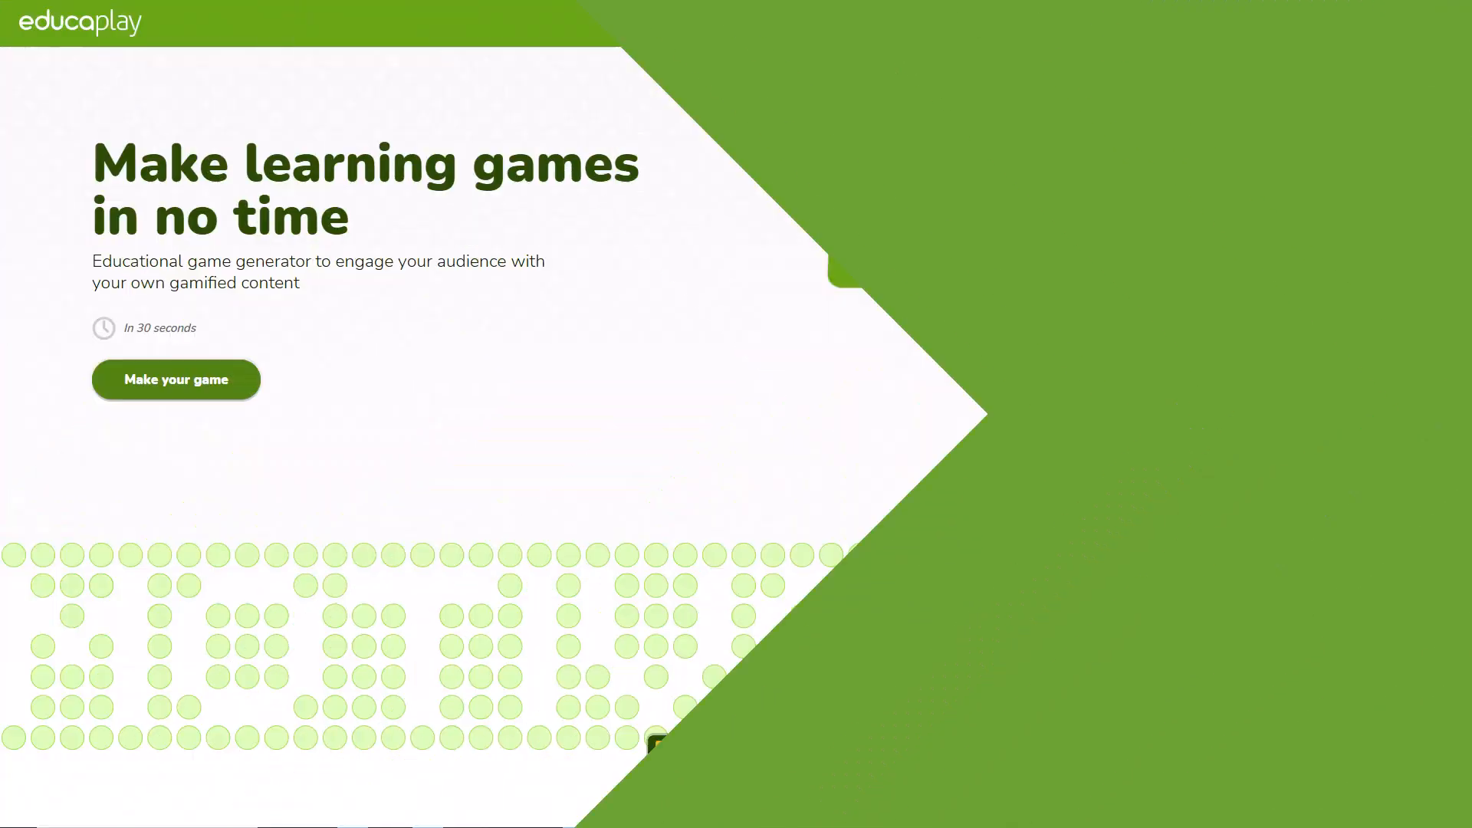
Step: Look through the Educaplay homepage down to its footer and open the Google Classroom badge there
scroll(899, 300, "down", 10)
scroll(899, 297, "down", 20)
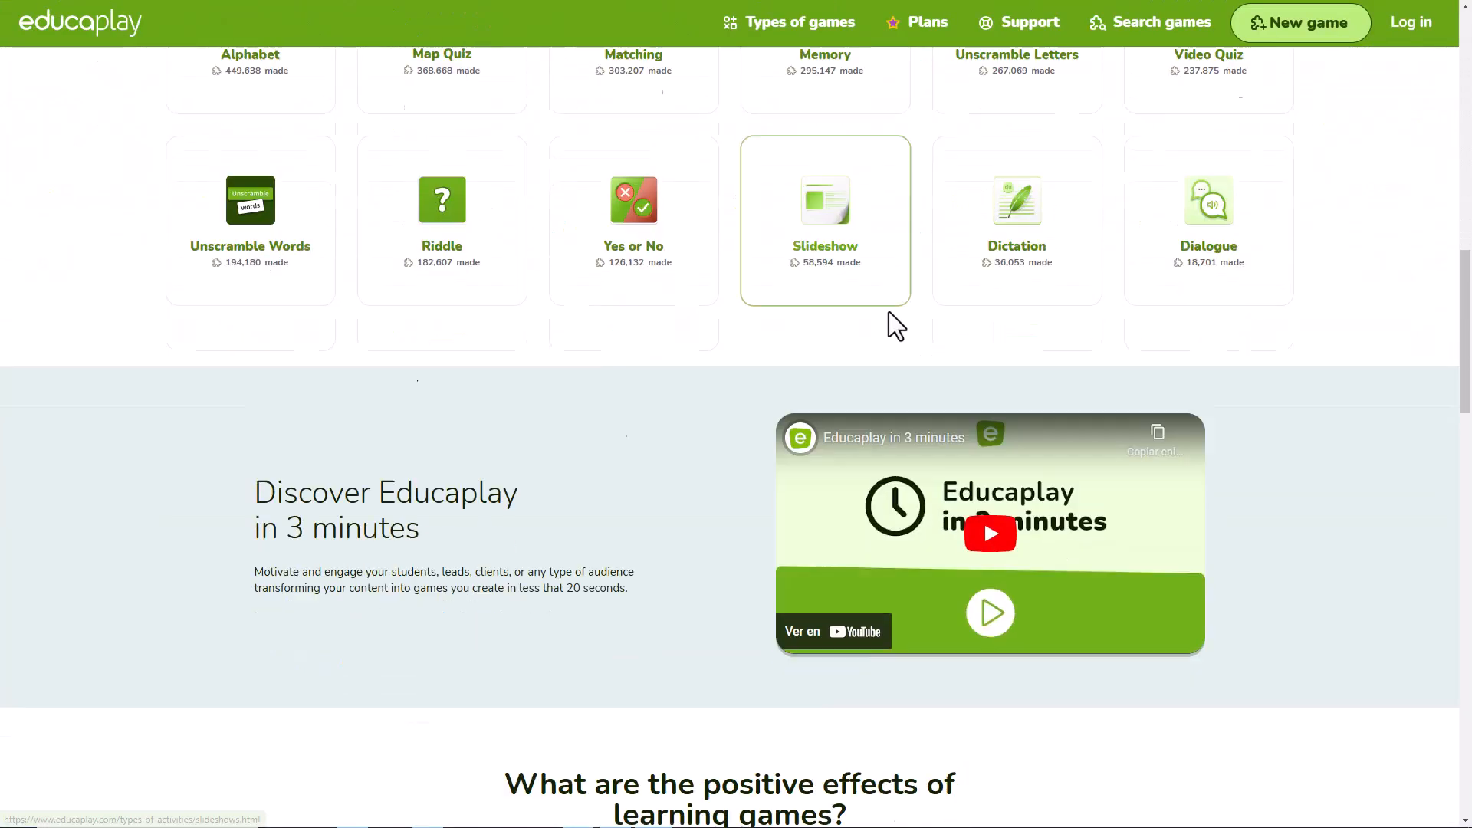
scroll(872, 339, "down", 2)
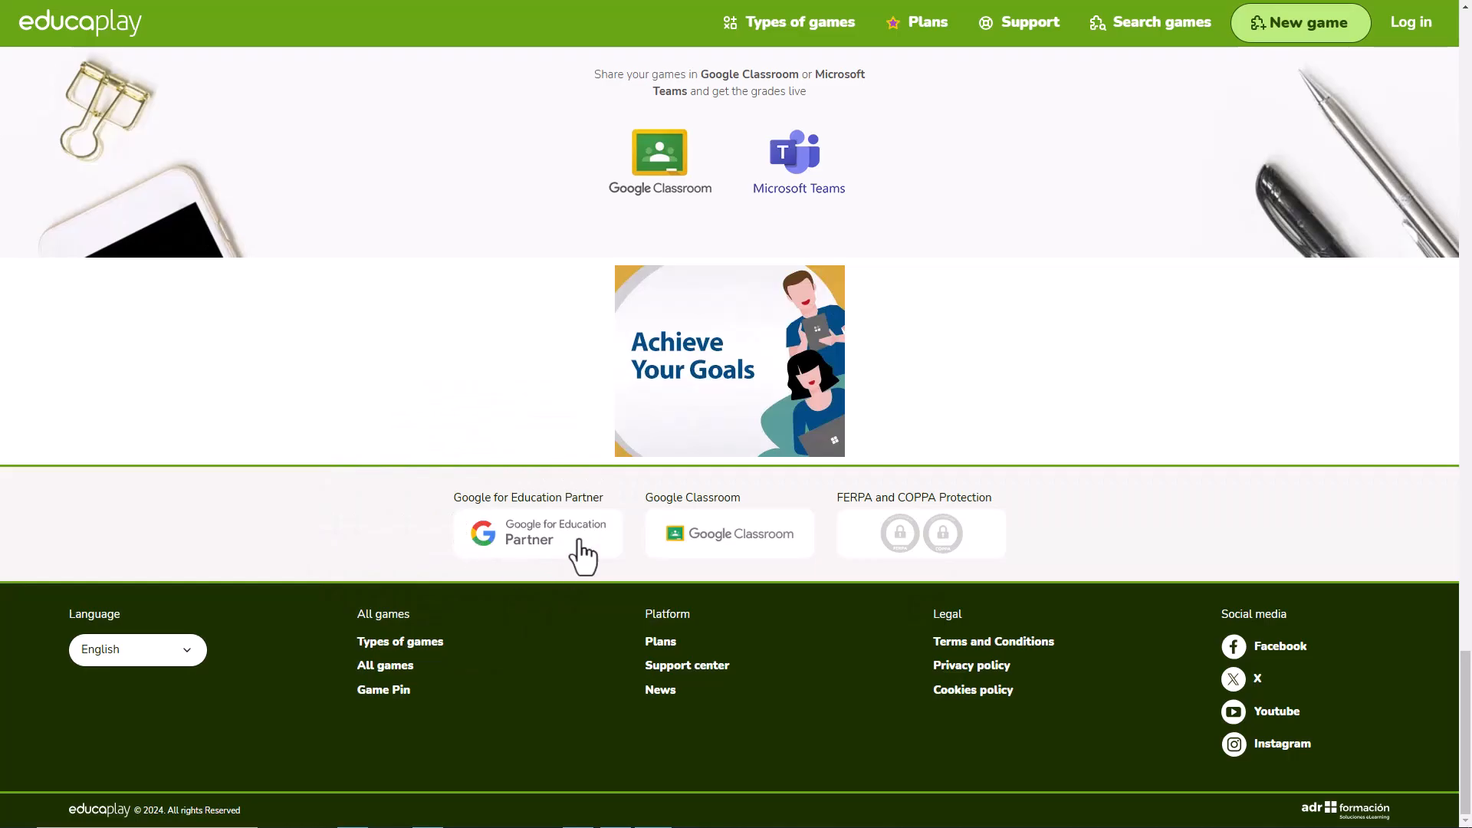
left_click(738, 537)
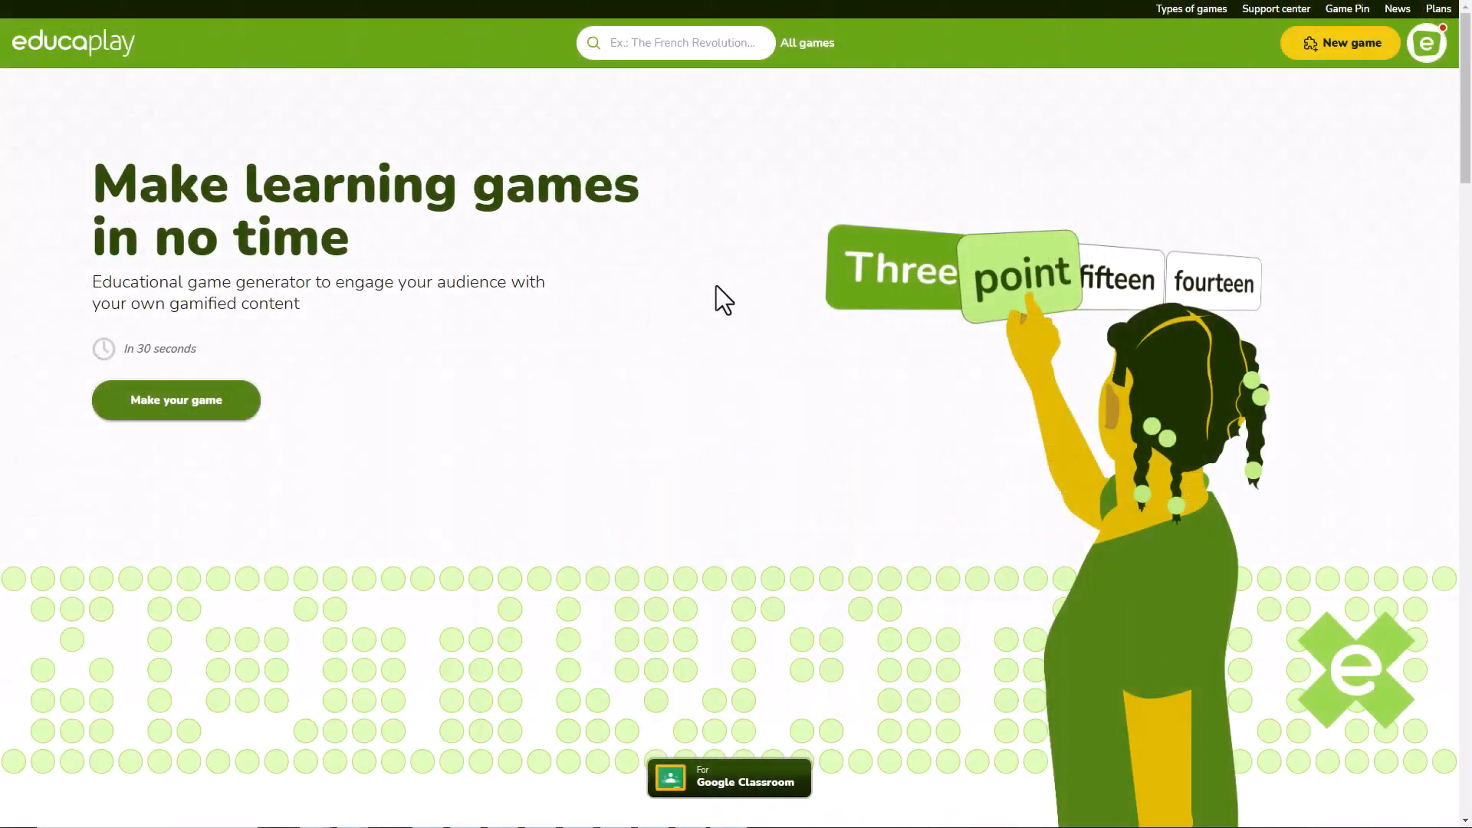
Step: Share the Fantastic creatures game from My games to Google Classroom, choosing a Google account and allowing Educaplay access
left_click(1427, 47)
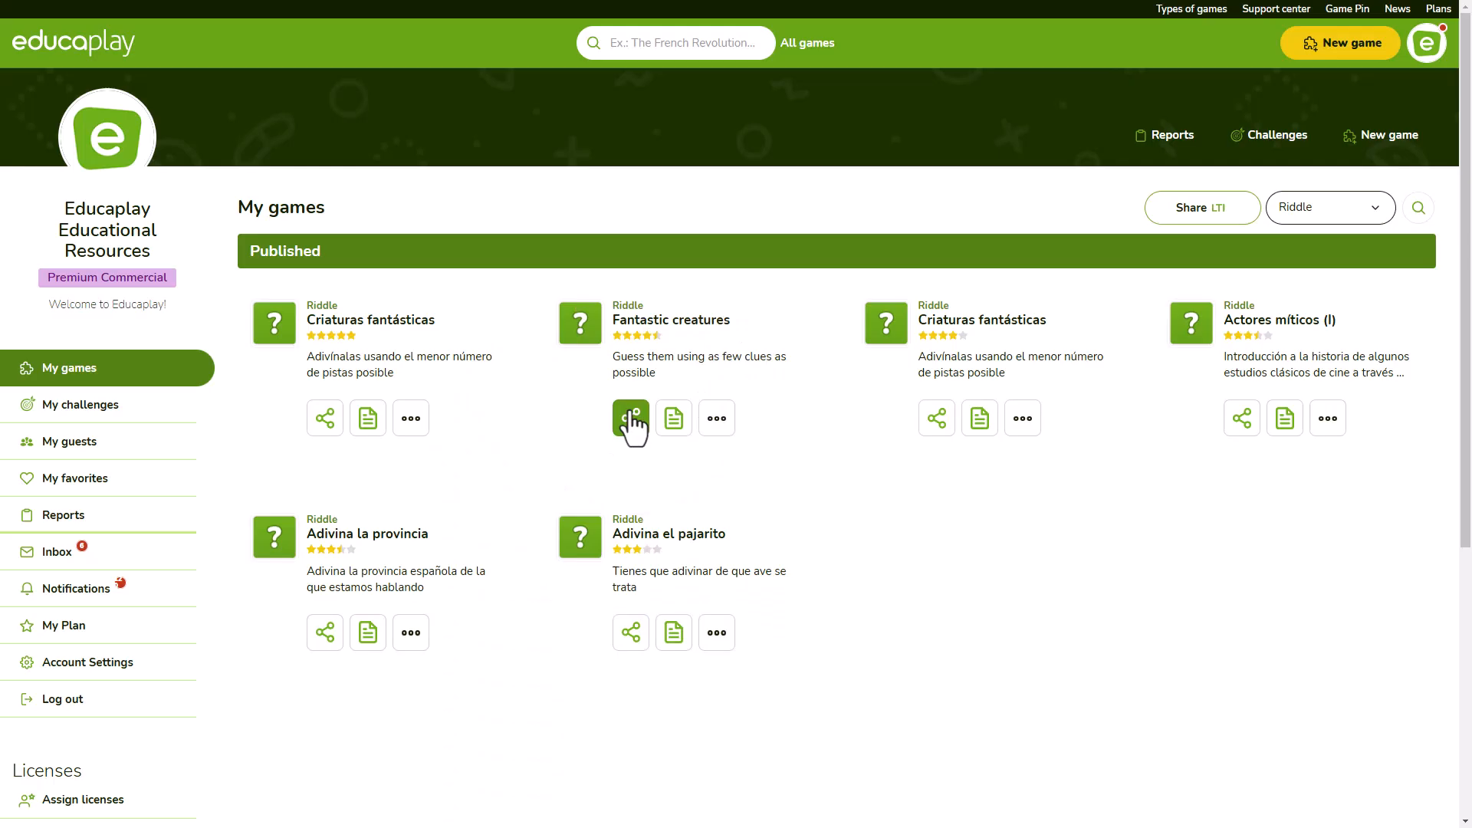
left_click(631, 419)
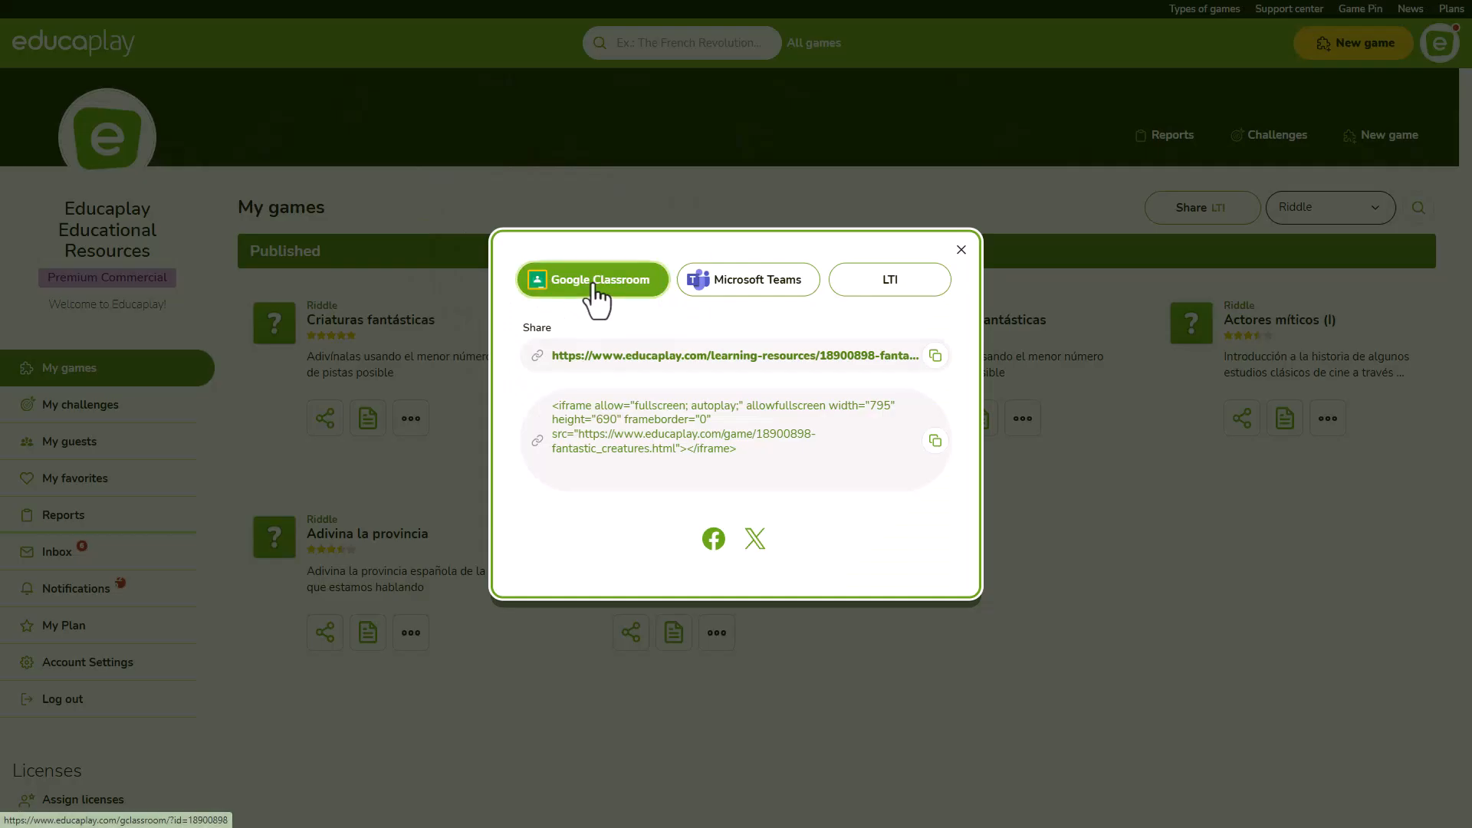
left_click(595, 286)
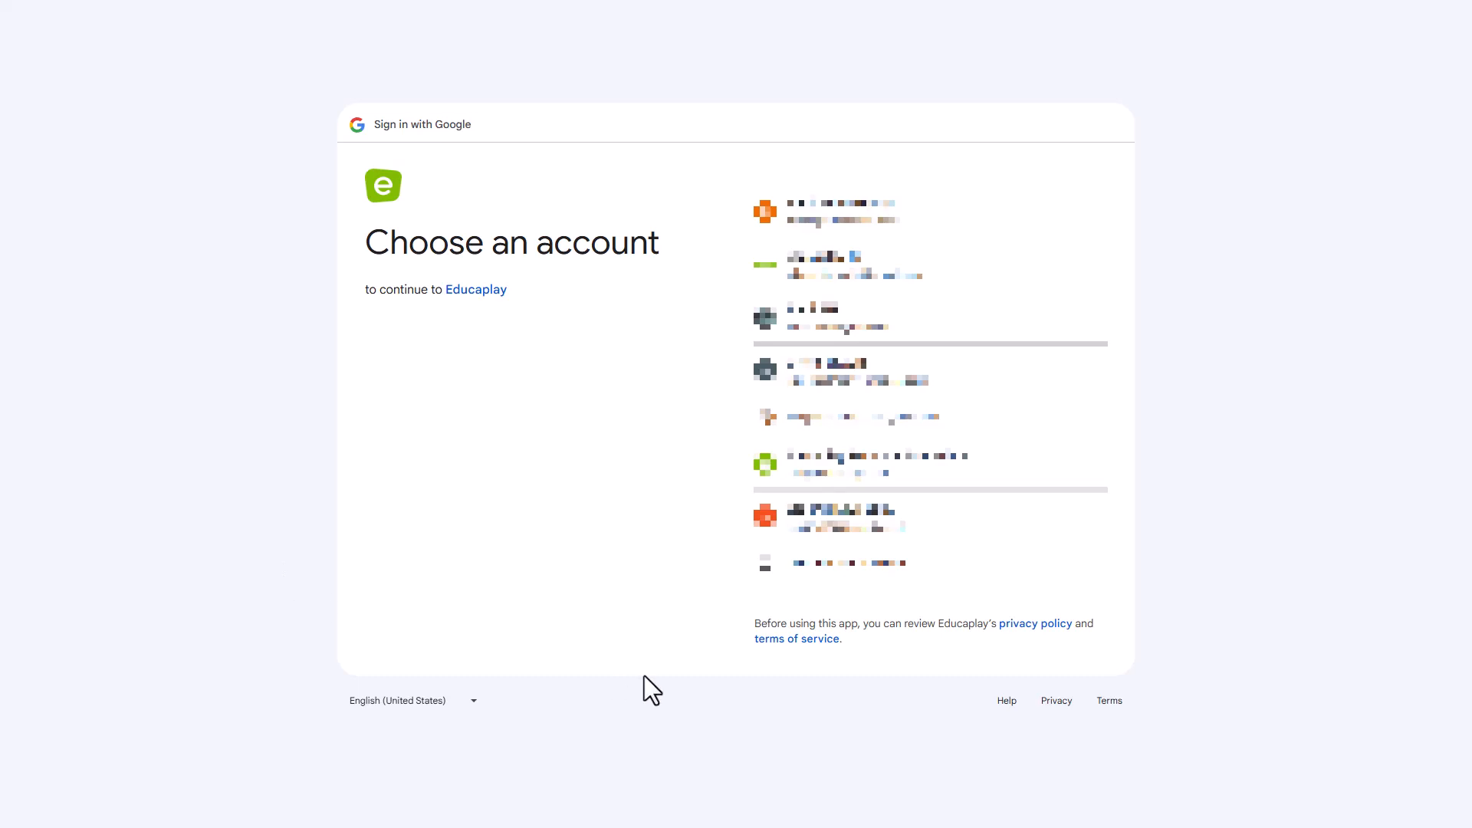
left_click(851, 224)
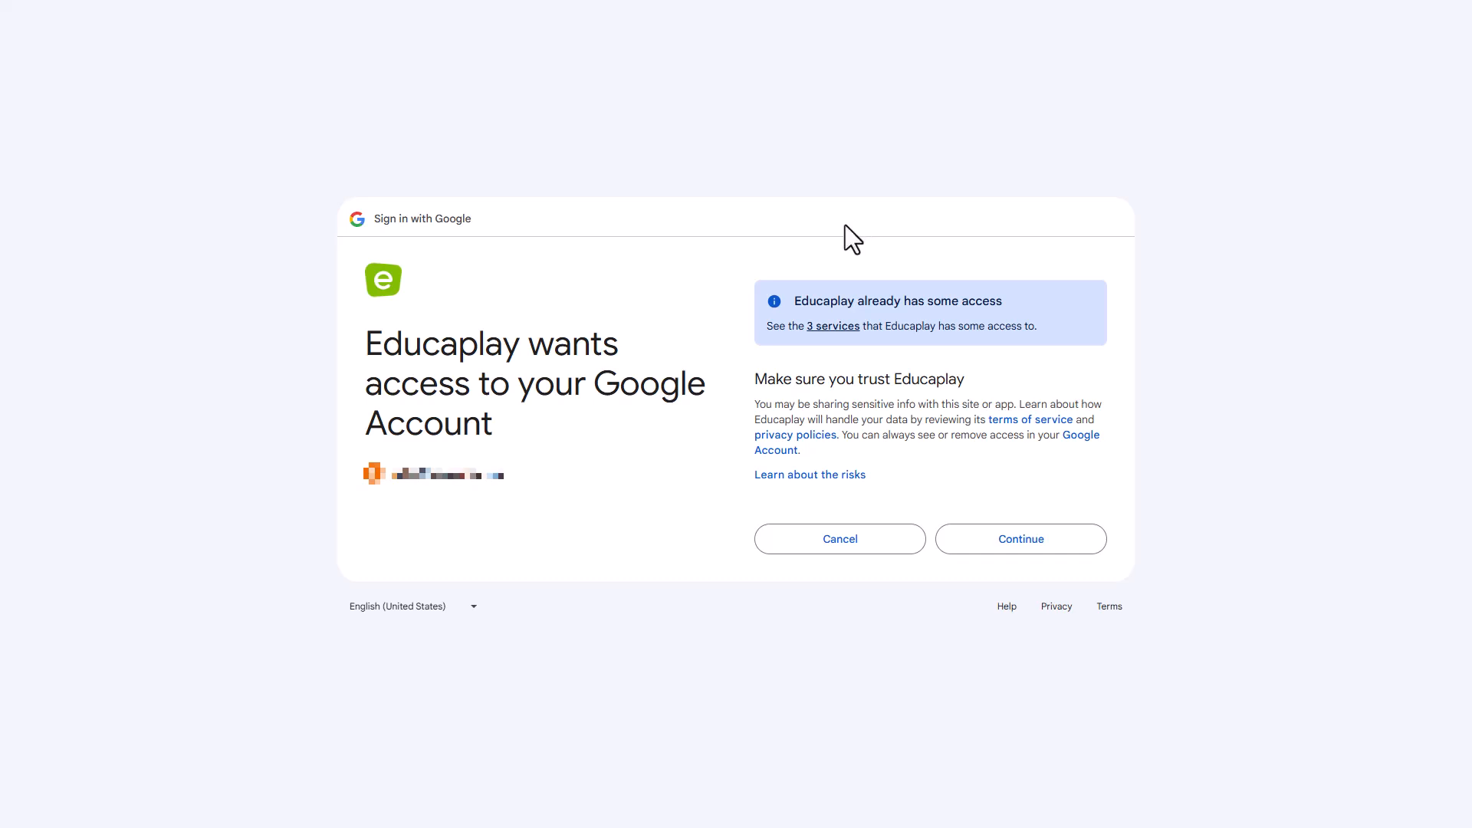
left_click(1011, 545)
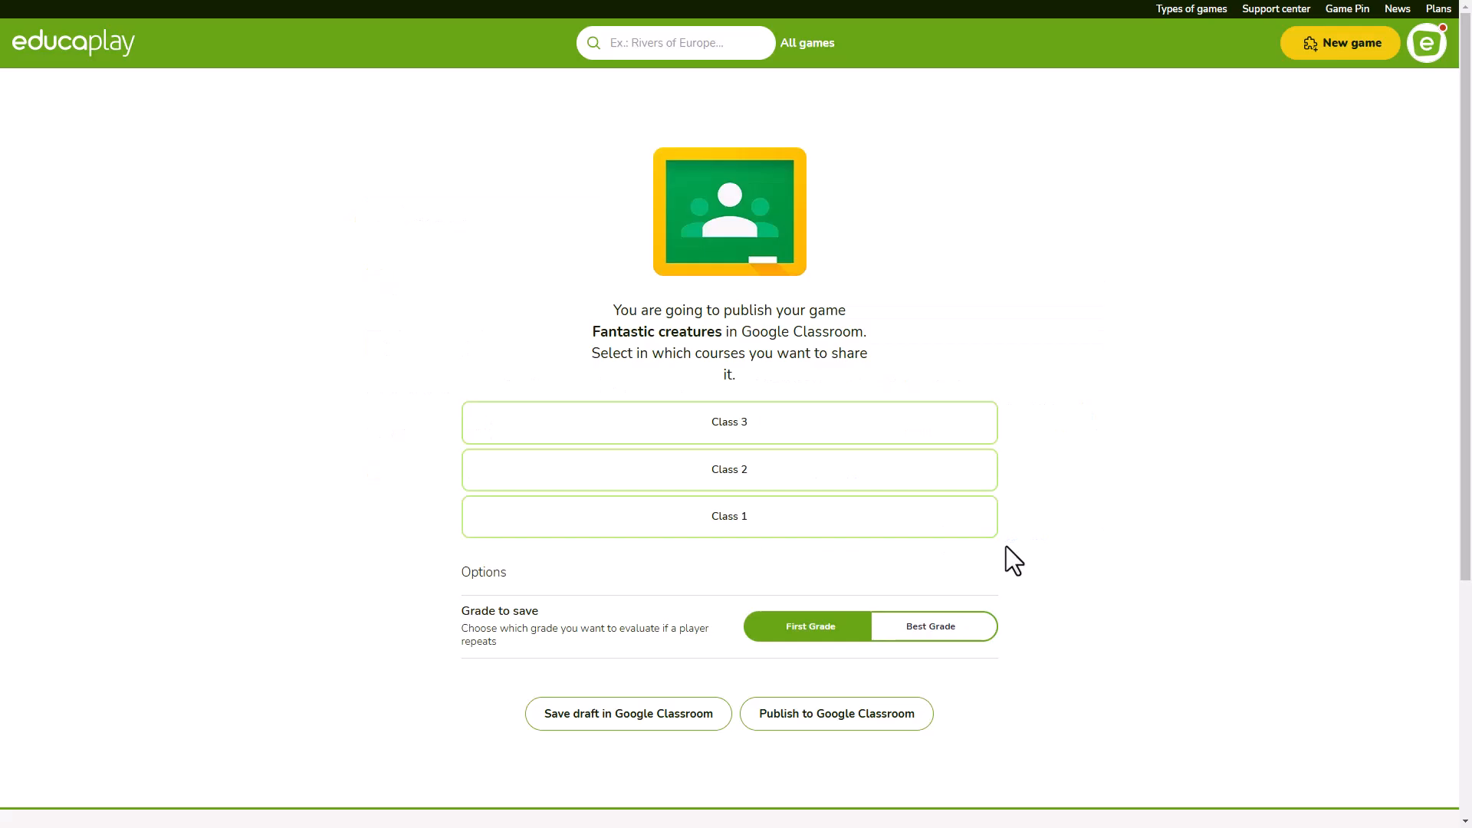
left_click(728, 517)
left_click(737, 469)
left_click(736, 425)
left_click(737, 431)
left_click(734, 483)
left_click(727, 520)
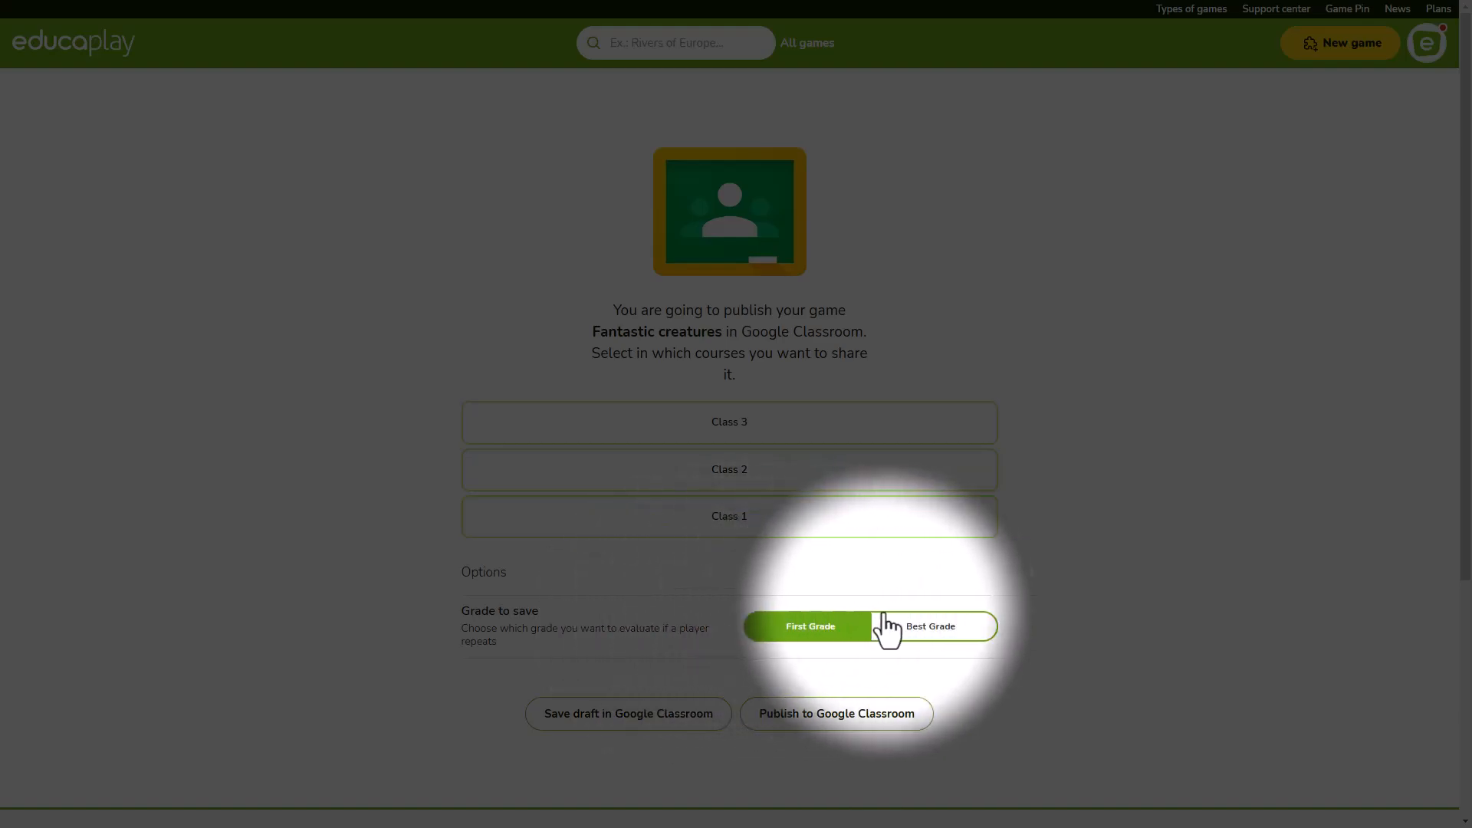
left_click(919, 631)
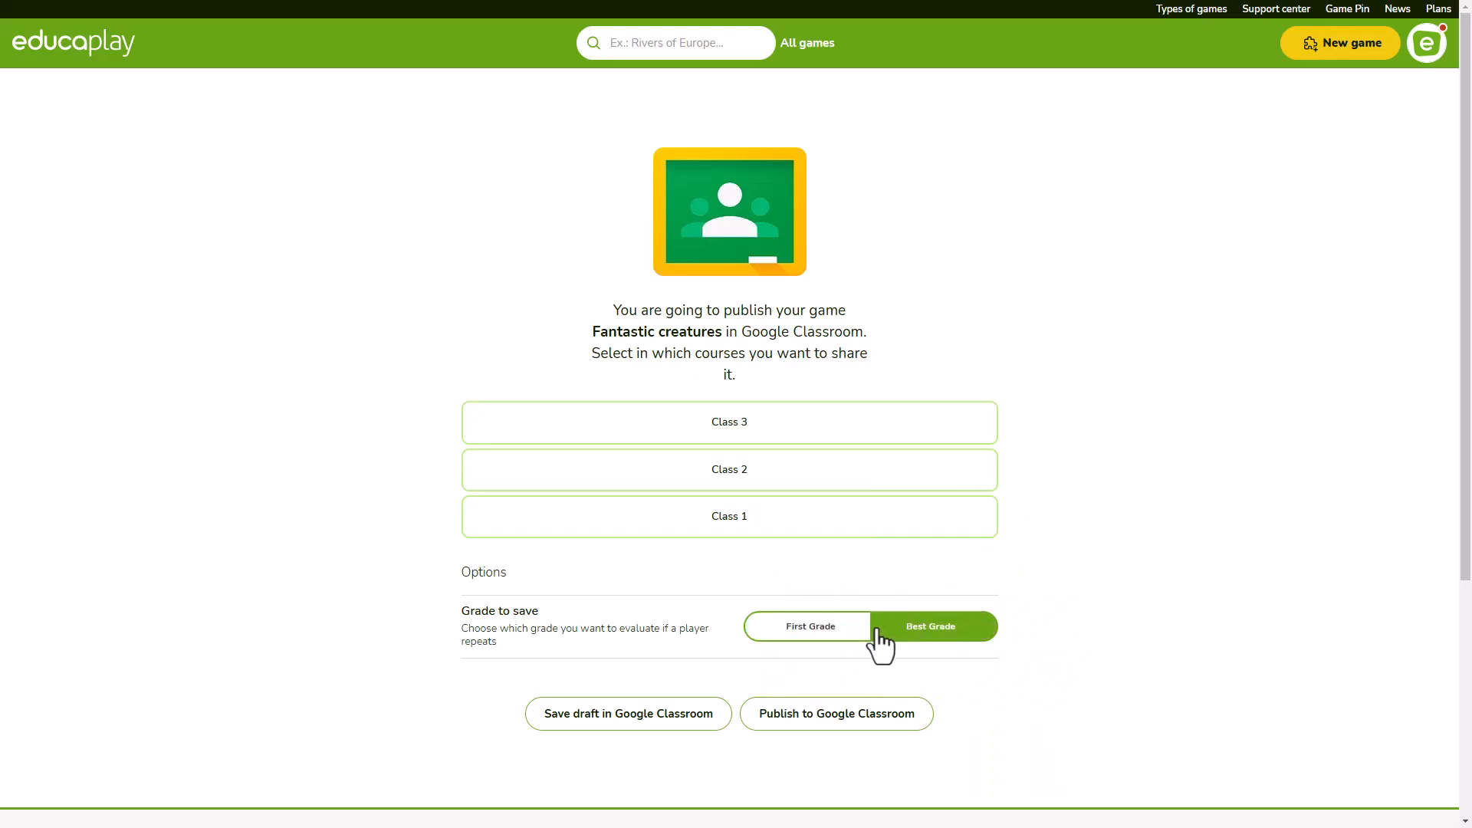
left_click(794, 644)
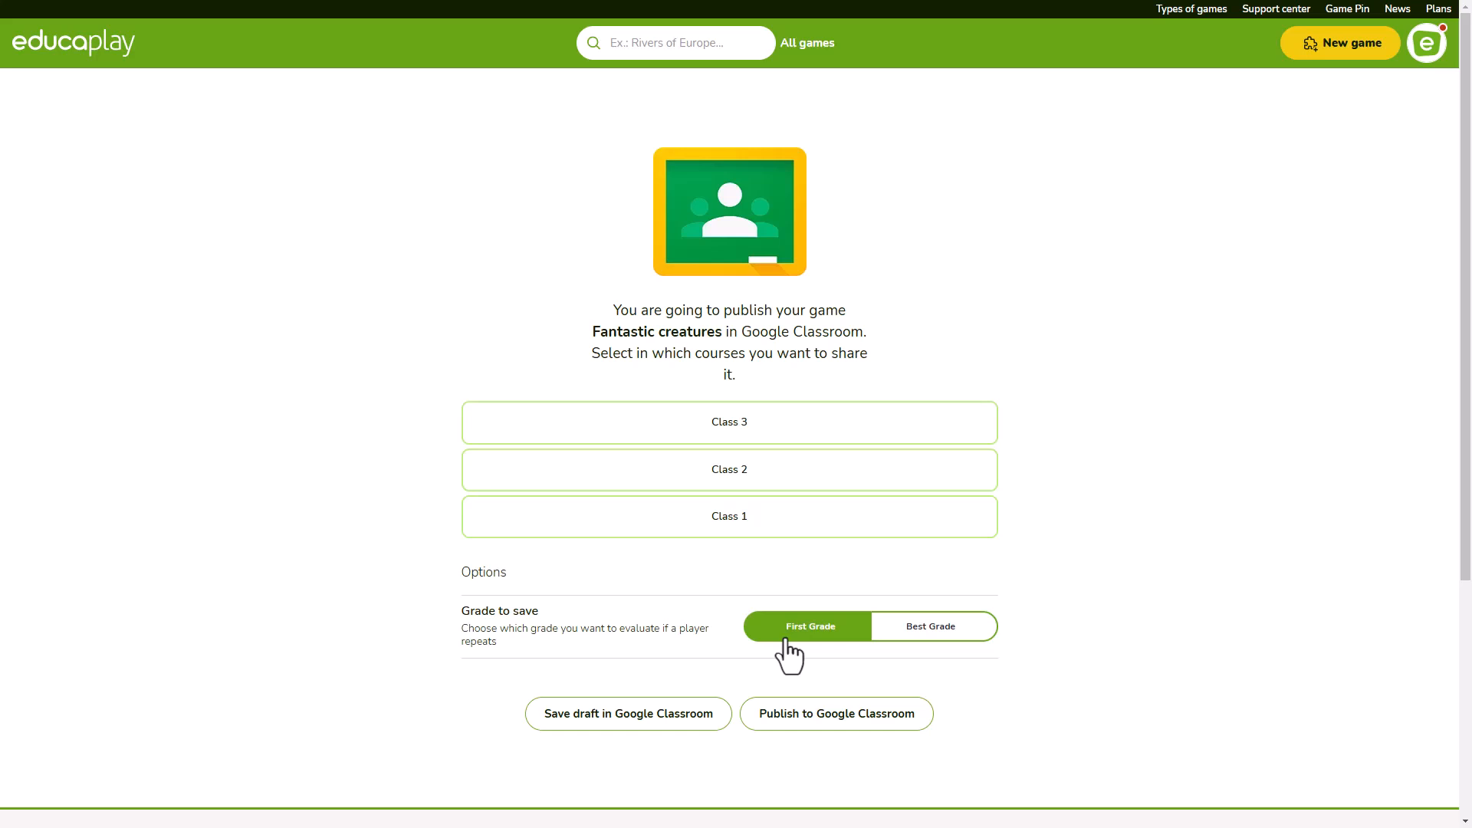
Step: Save the game as a draft in Google Classroom for Class 1 with First Grade saved, and view the assignment
left_click(829, 714)
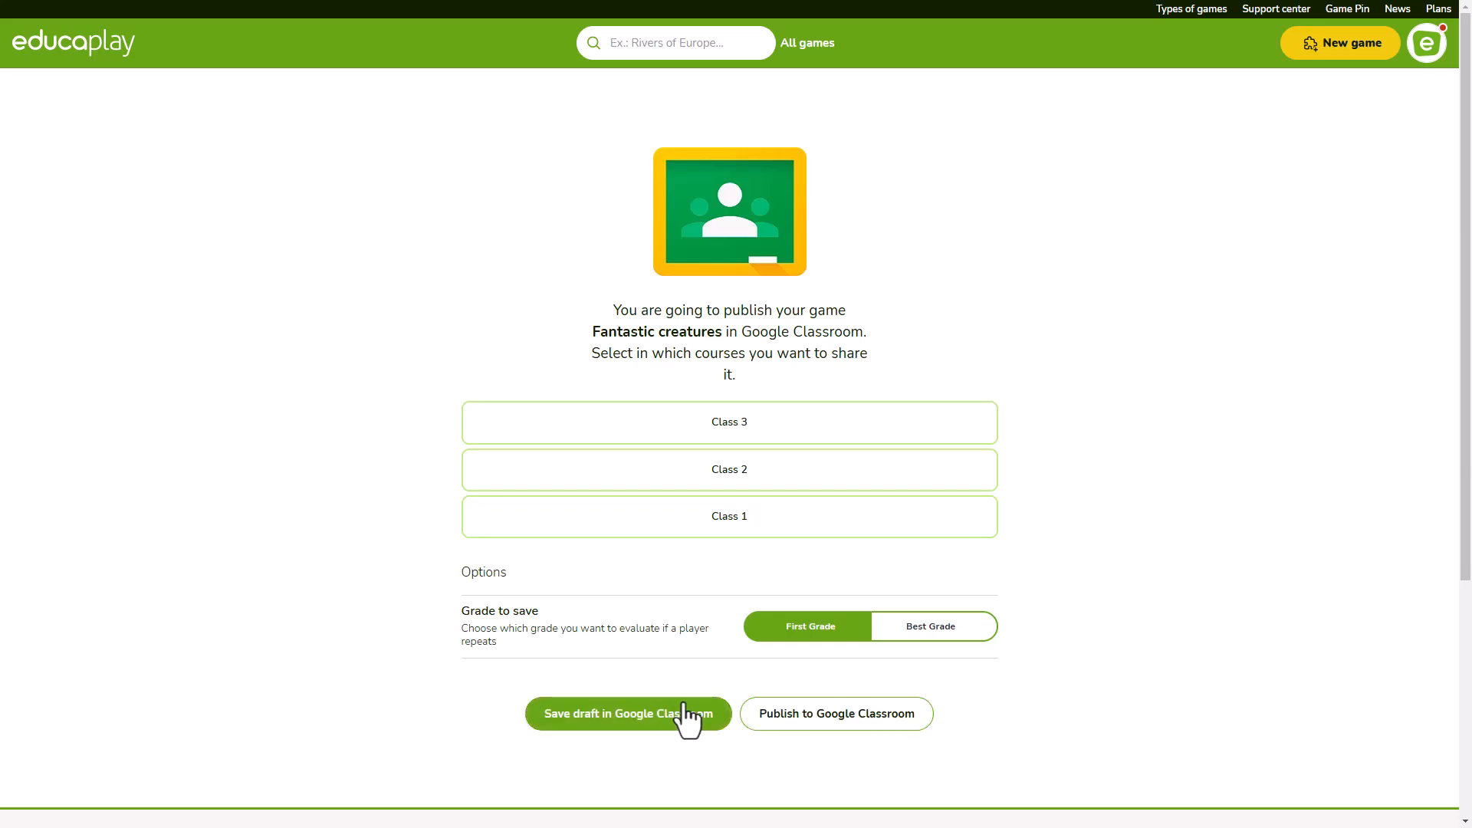
left_click(605, 716)
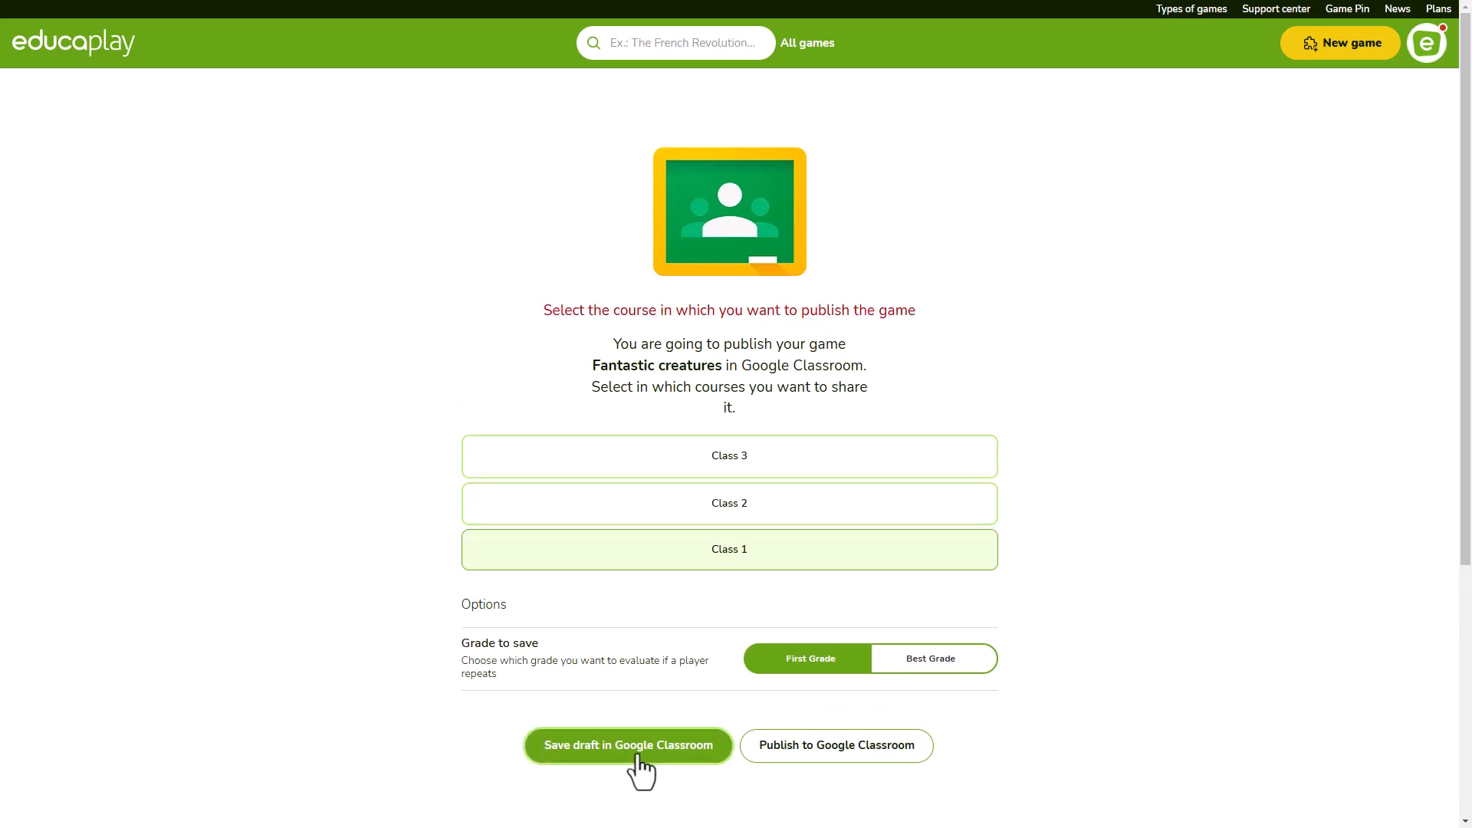
left_click(639, 759)
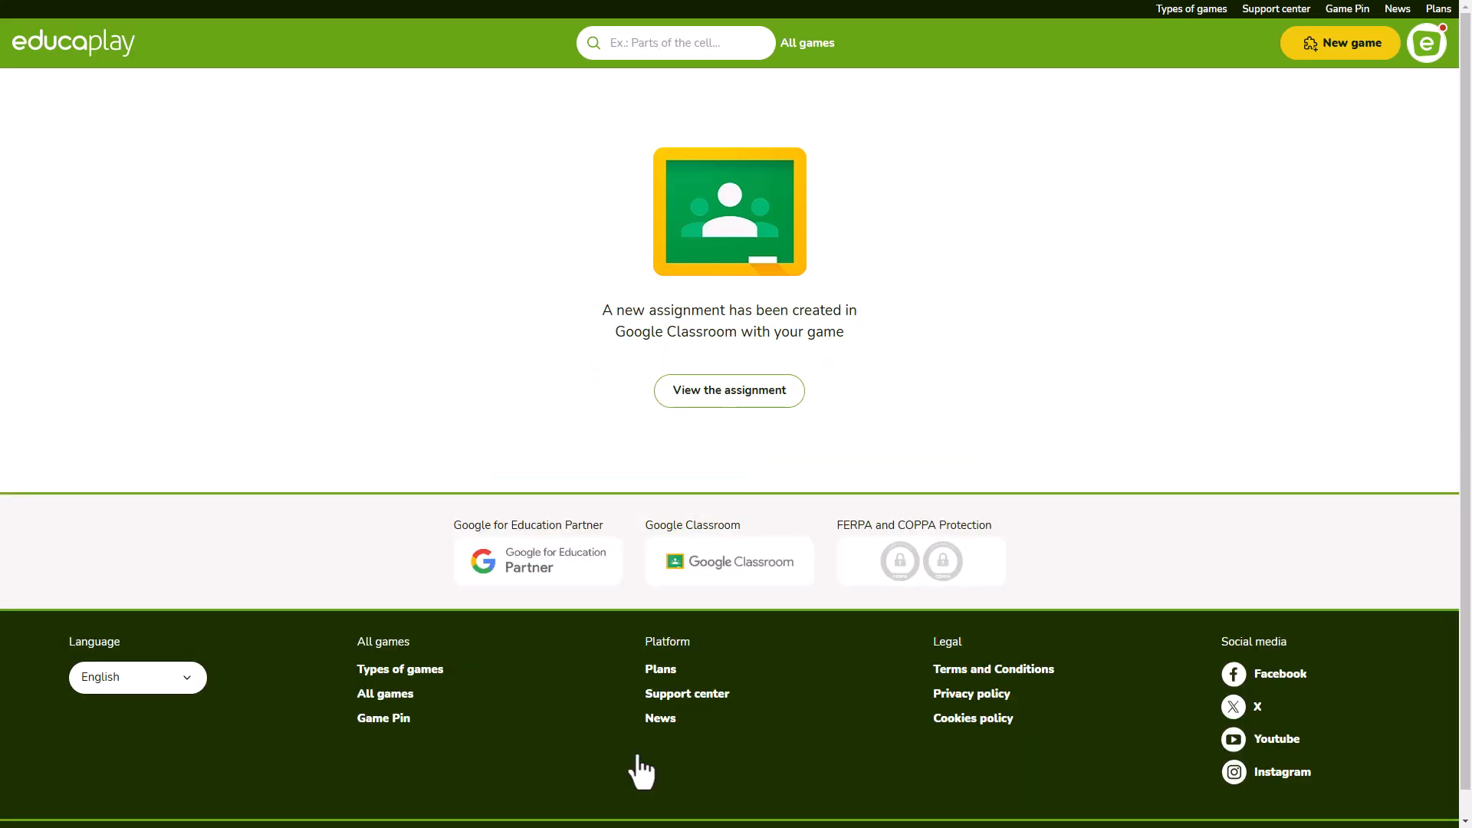
left_click(741, 390)
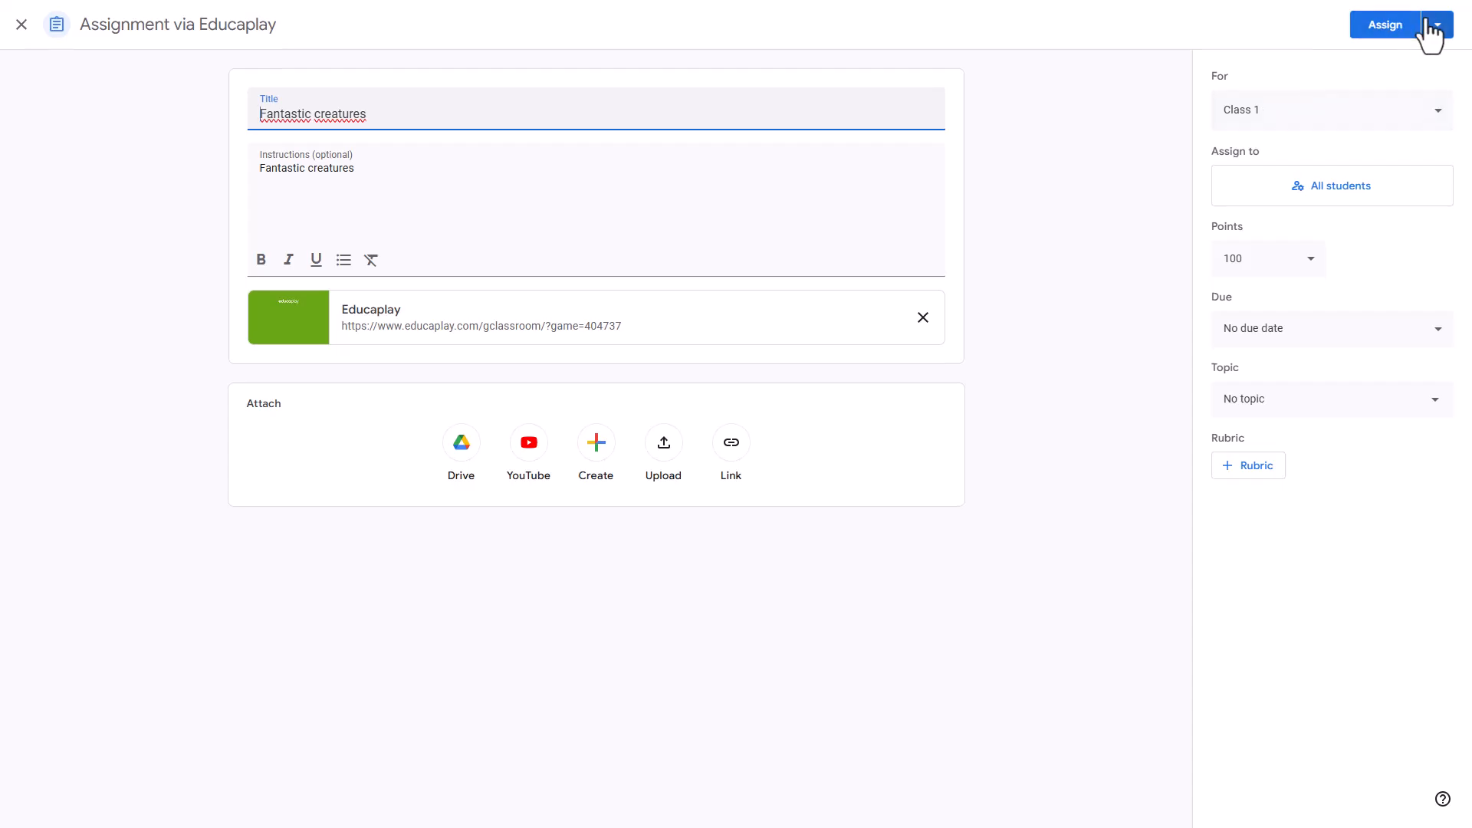
Step: Review the scheduling and due date options of the Fantastic creatures assignment without changing them
left_click(1437, 25)
left_click(1403, 104)
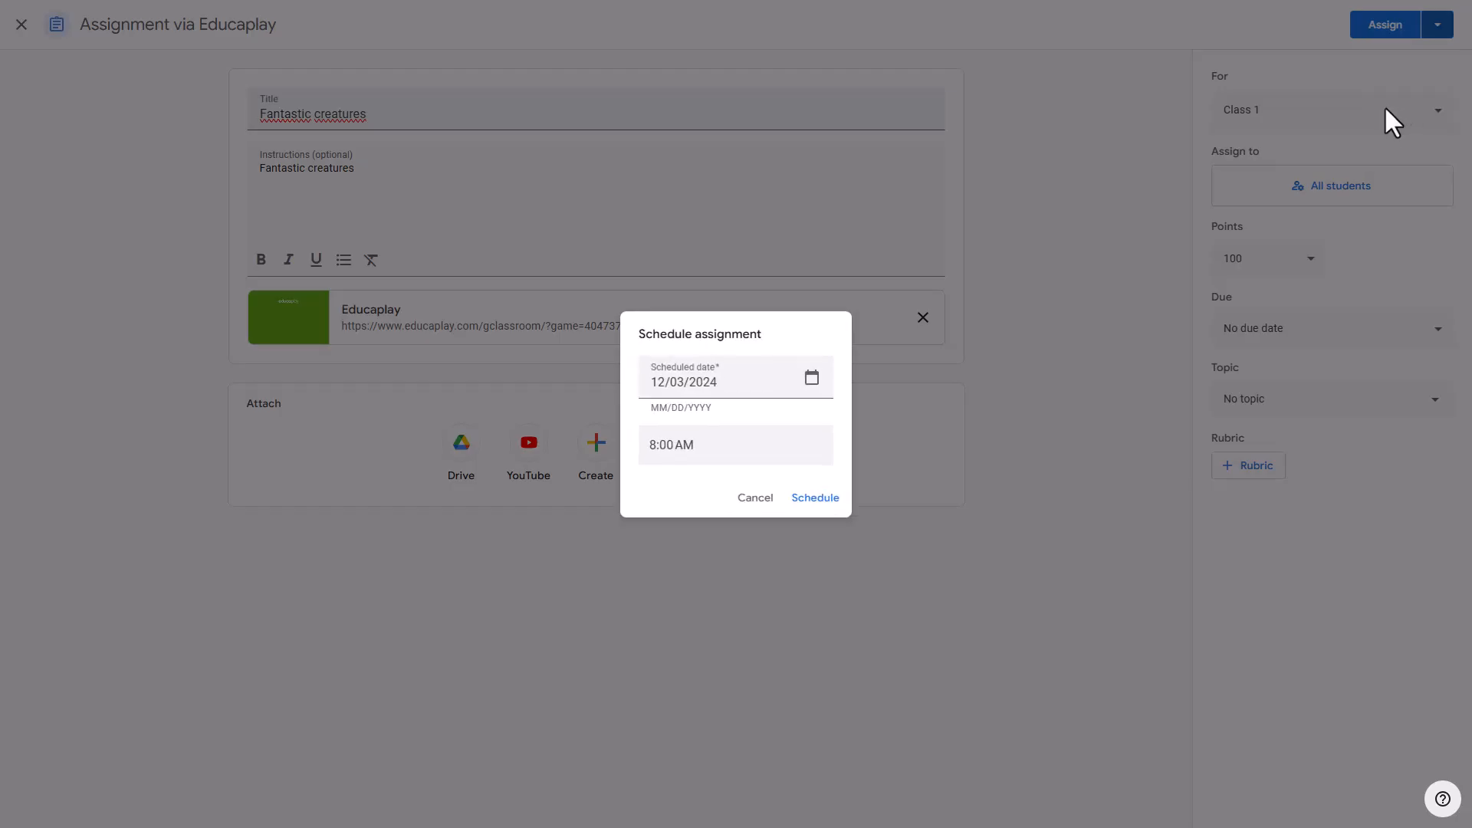
left_click(754, 498)
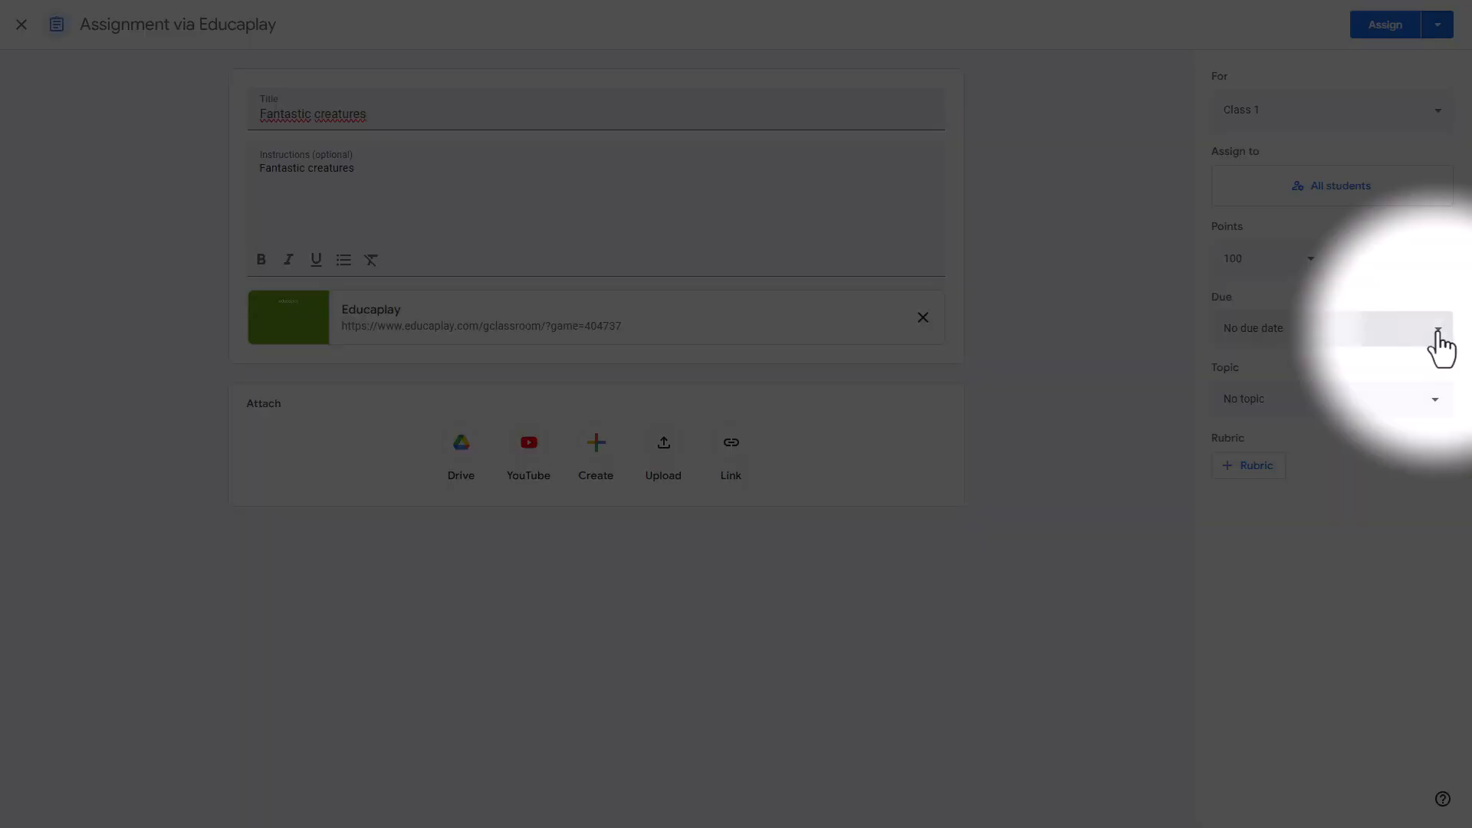
left_click(1437, 337)
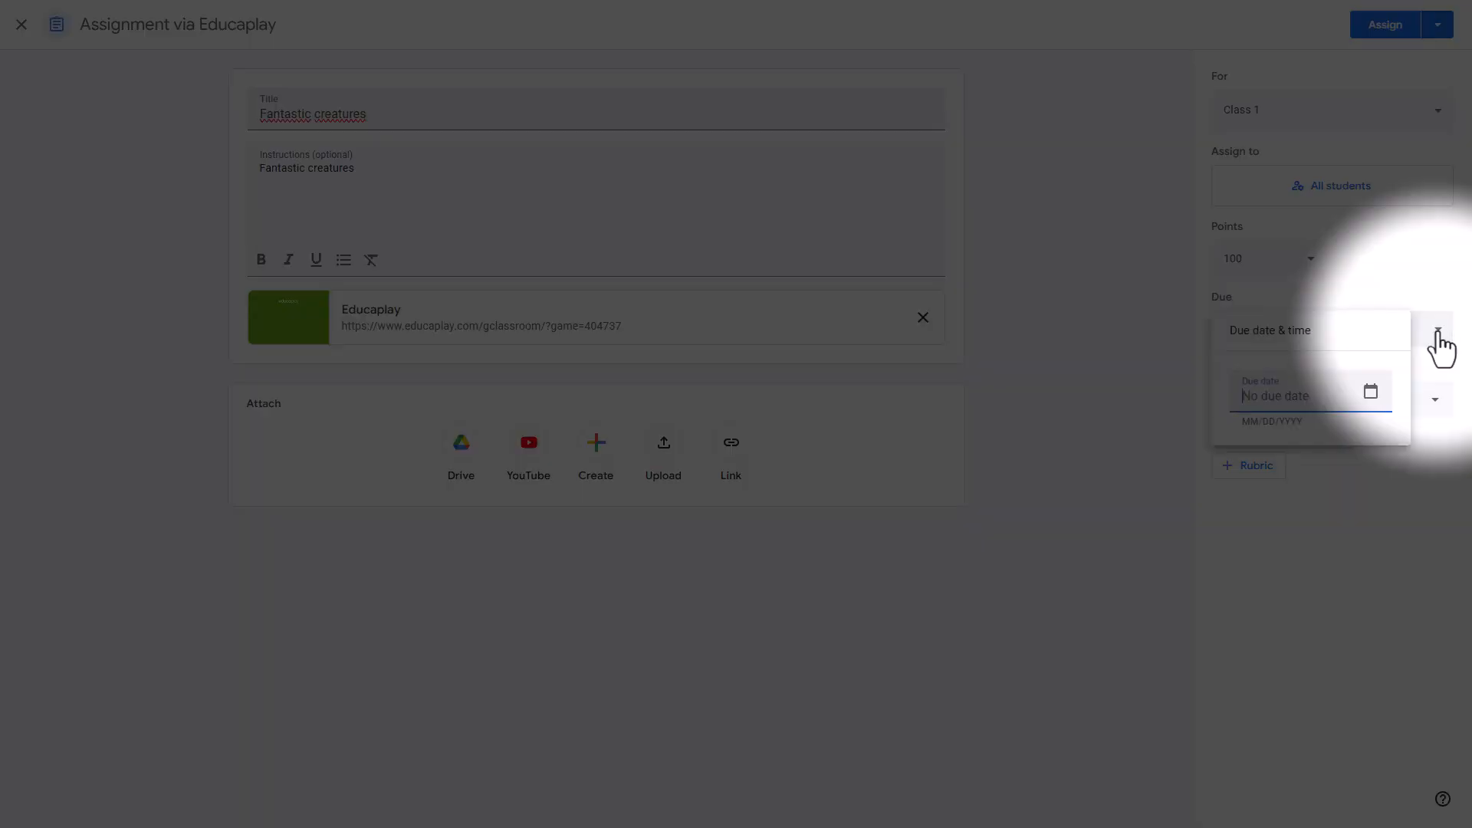
left_click(1314, 204)
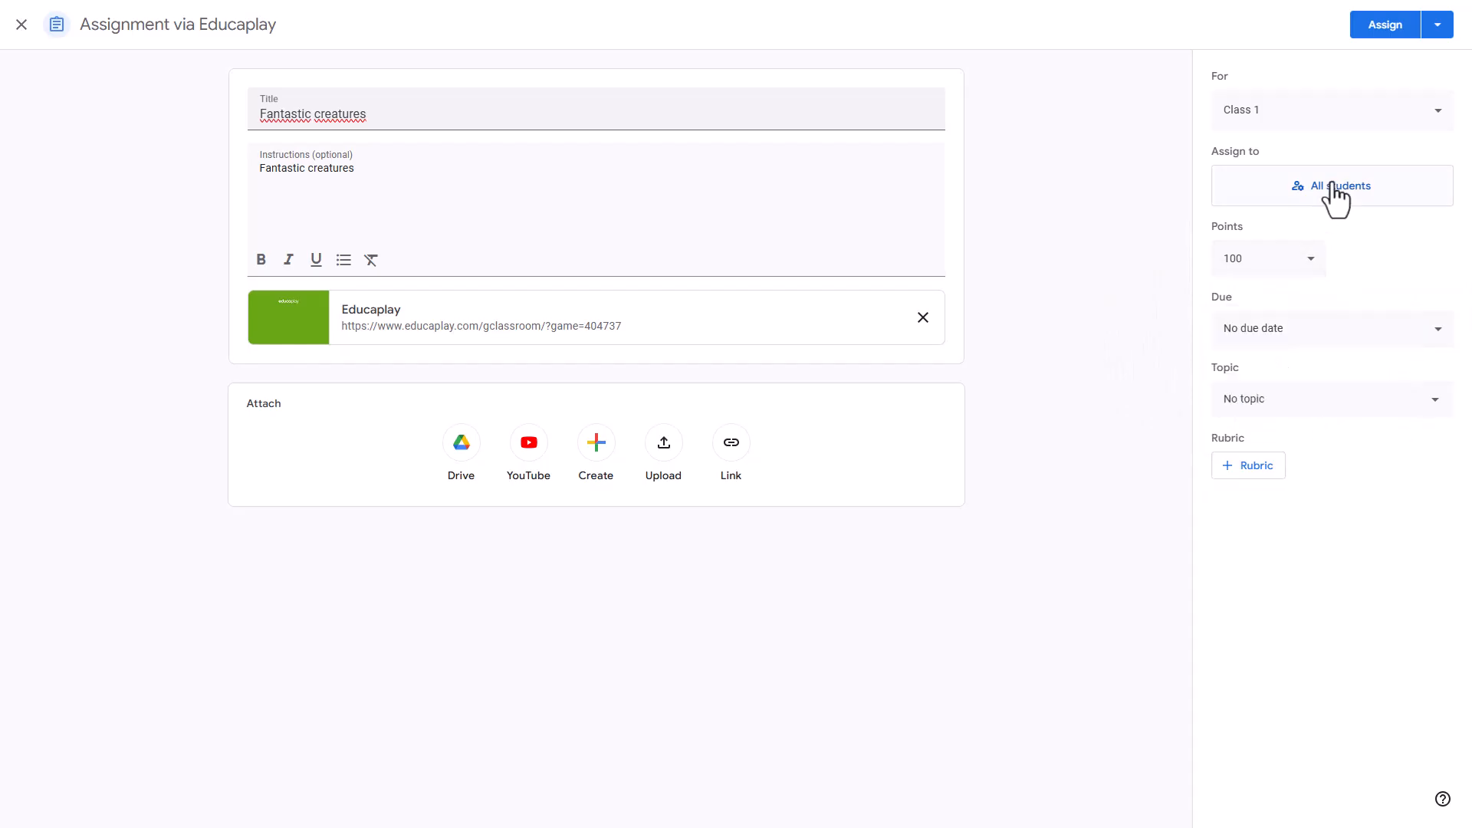
Step: Assign Fantastic creatures to all students of Class 1 and open the class grades
left_click(1336, 191)
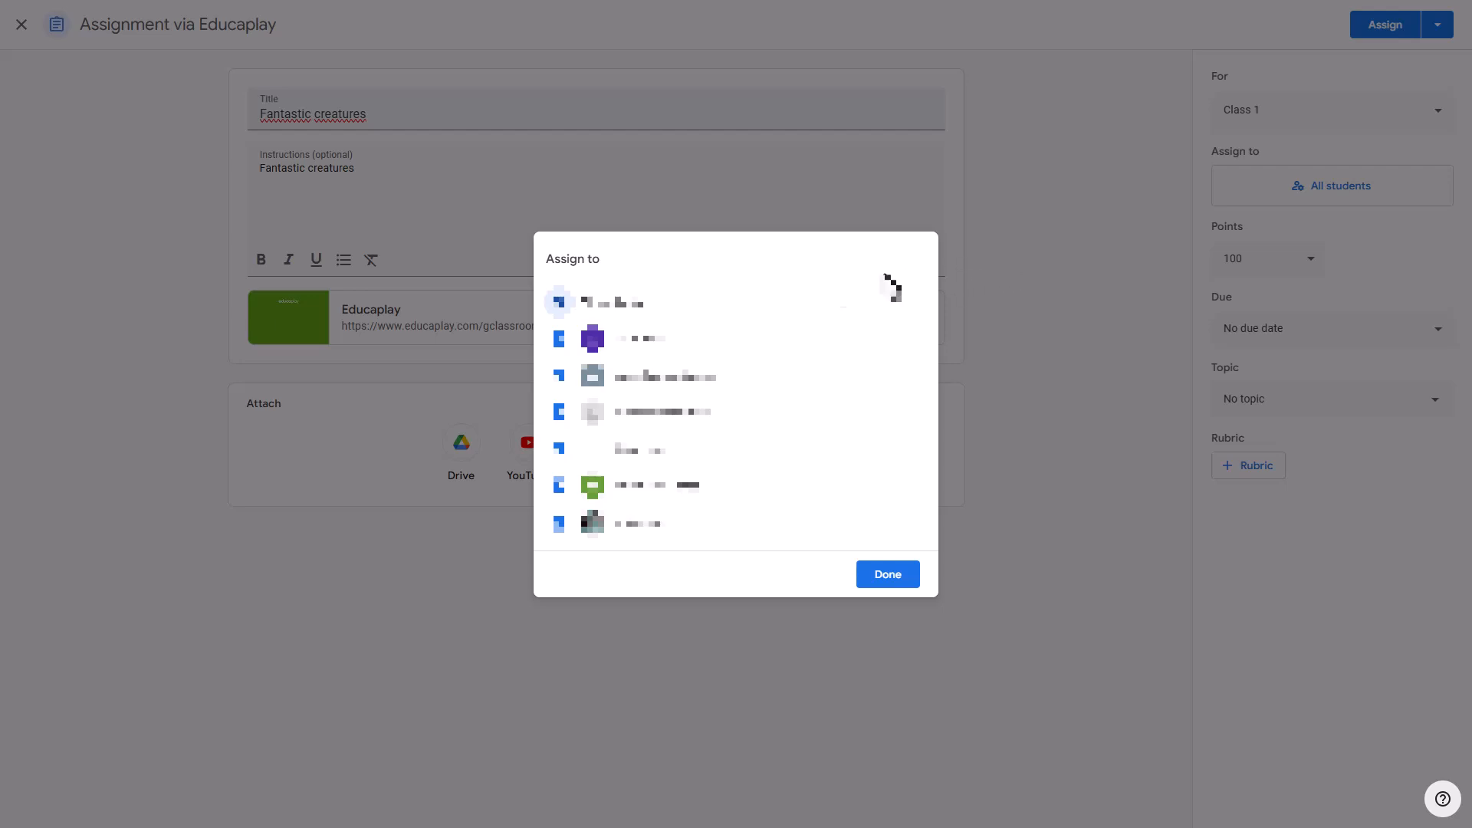
left_click(882, 576)
left_click(1386, 26)
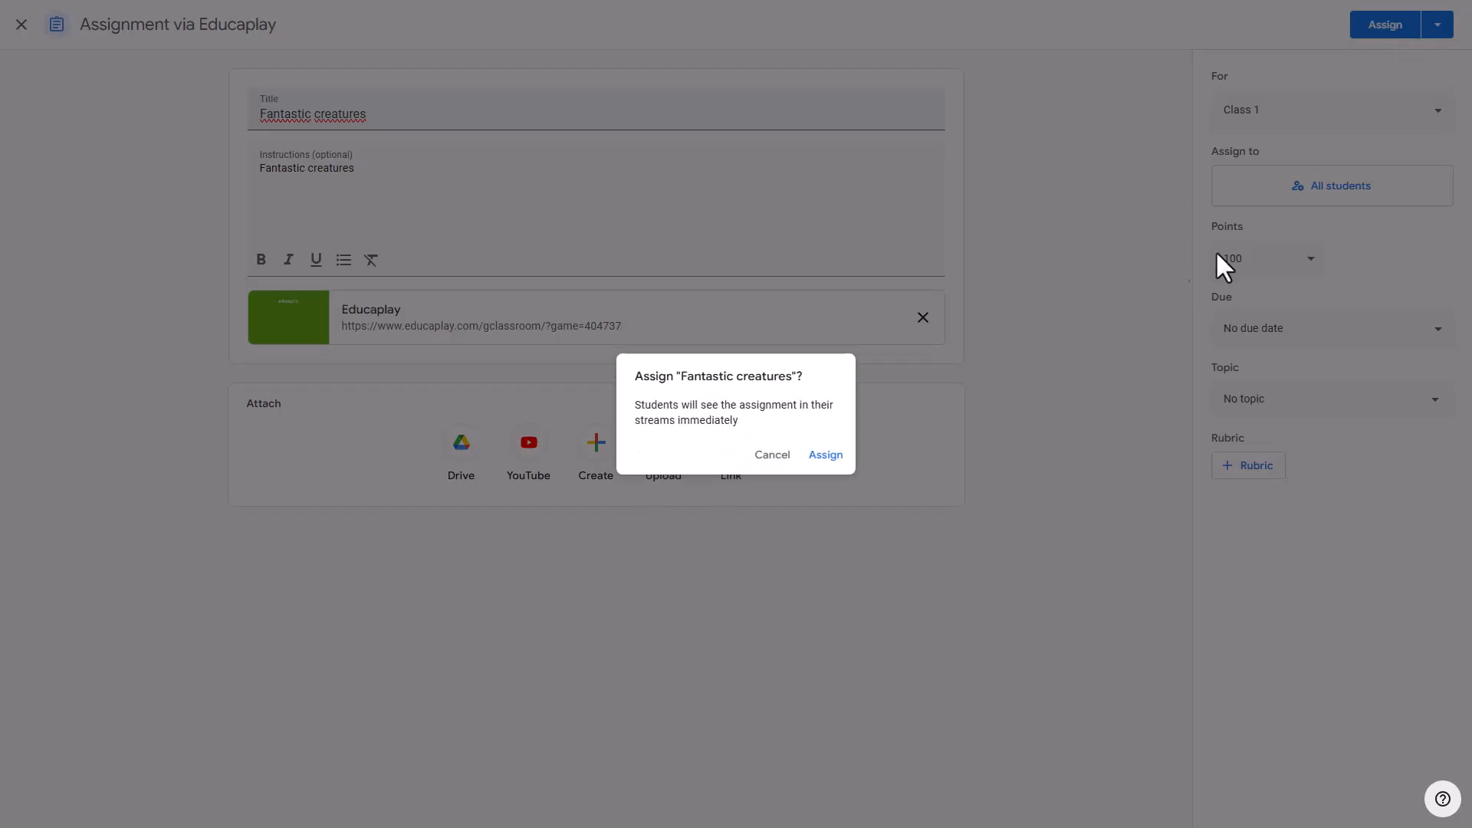
left_click(825, 456)
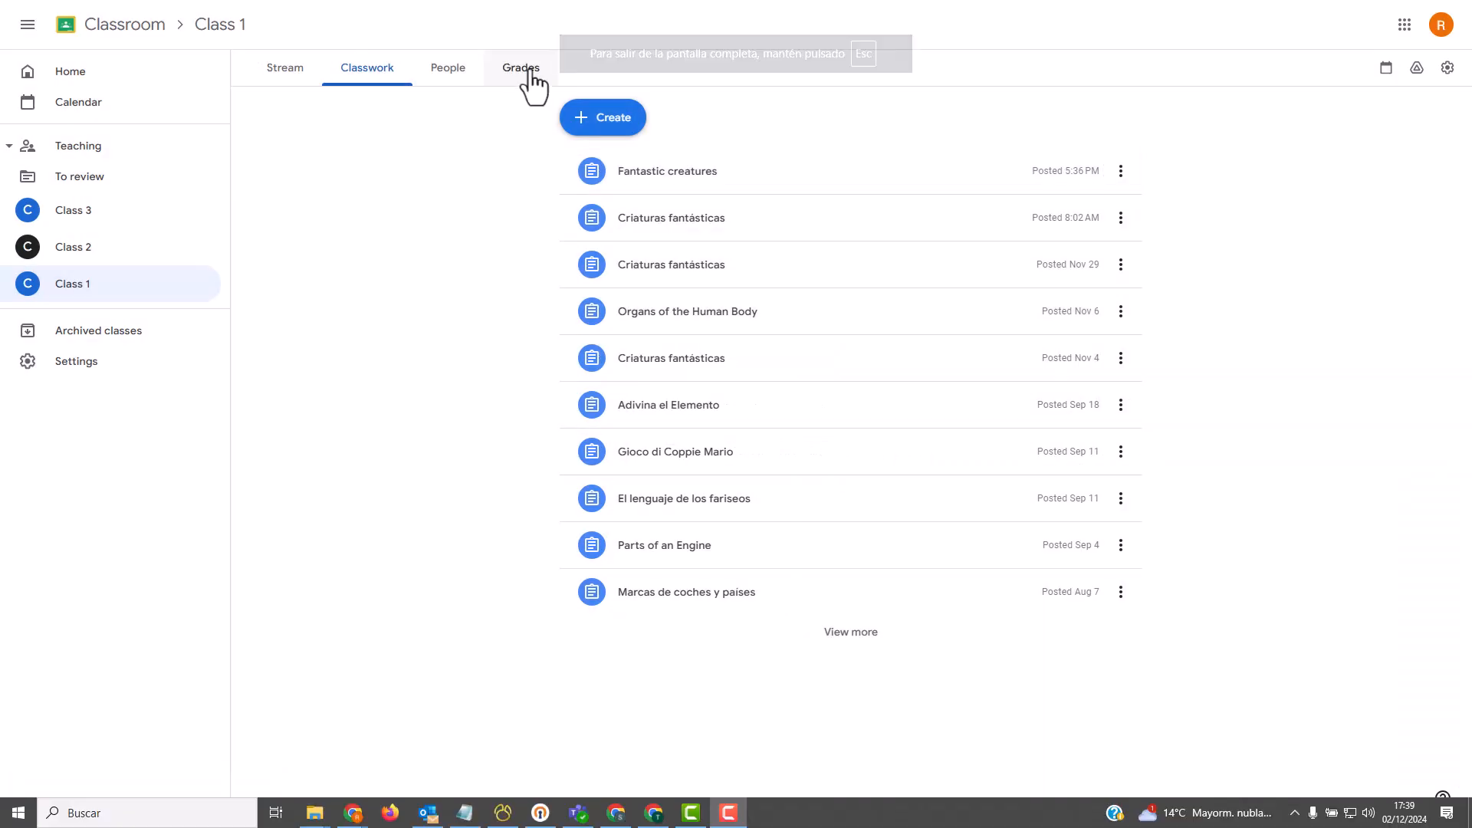
left_click(529, 70)
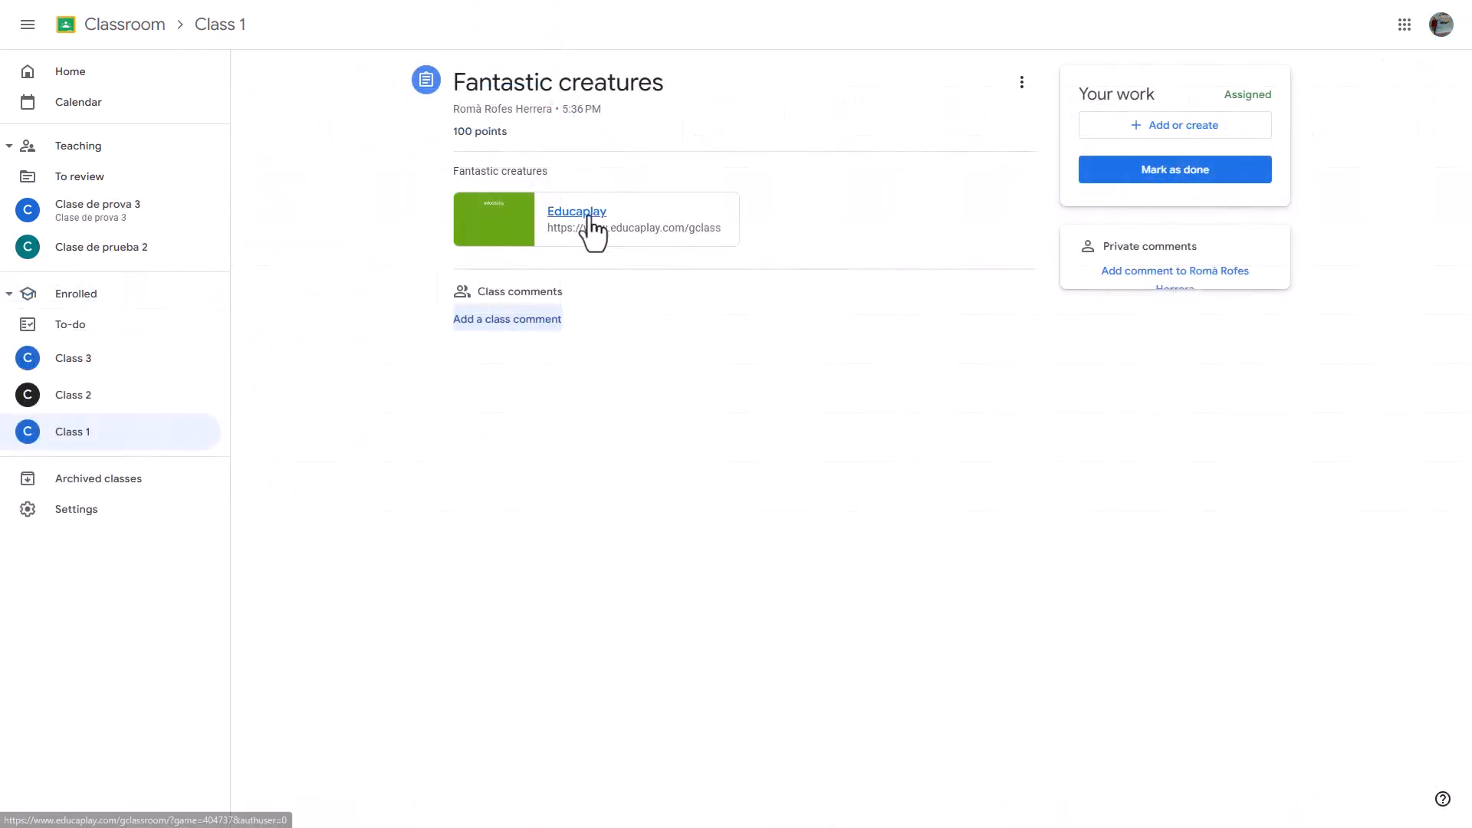
Step: As a student, open the Educaplay game attached to the Fantastic creatures assignment and start playing it
left_click(589, 218)
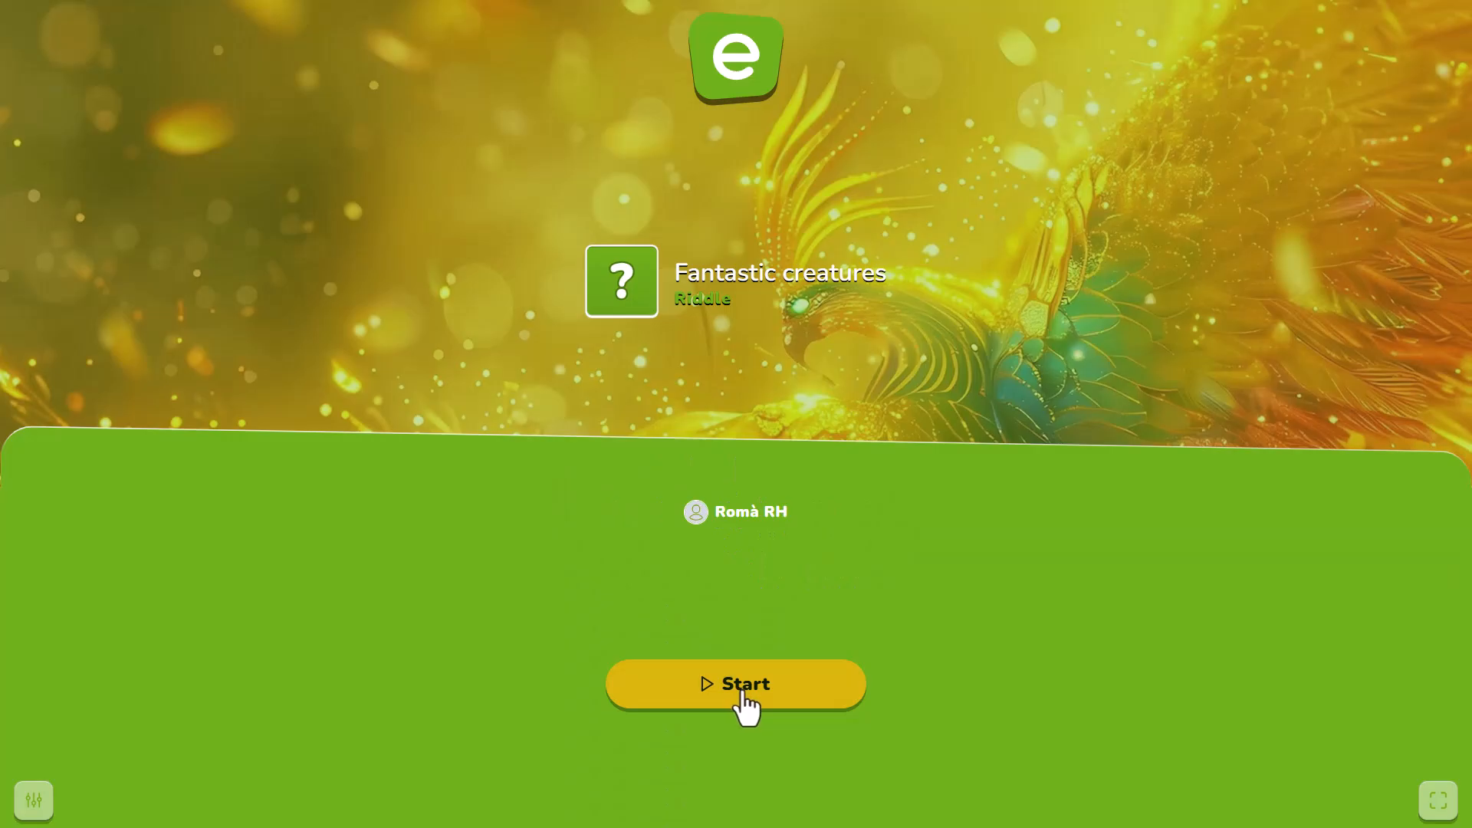
left_click(746, 694)
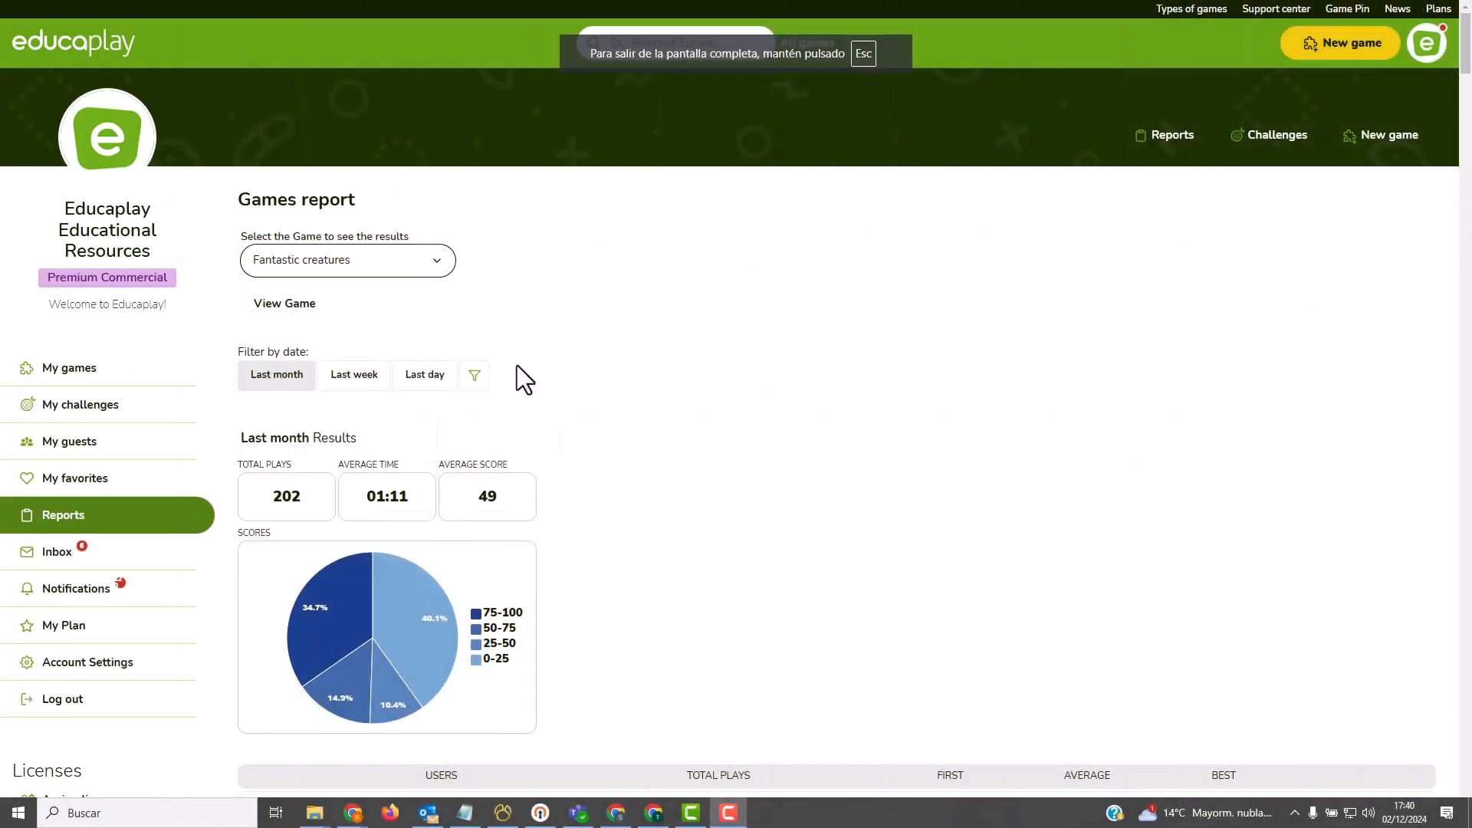
Step: Examine the first listed student's attempt and its details in the Fantastic creatures games report
scroll(537, 382, "down", 3)
scroll(536, 382, "down", 3)
left_click(750, 374)
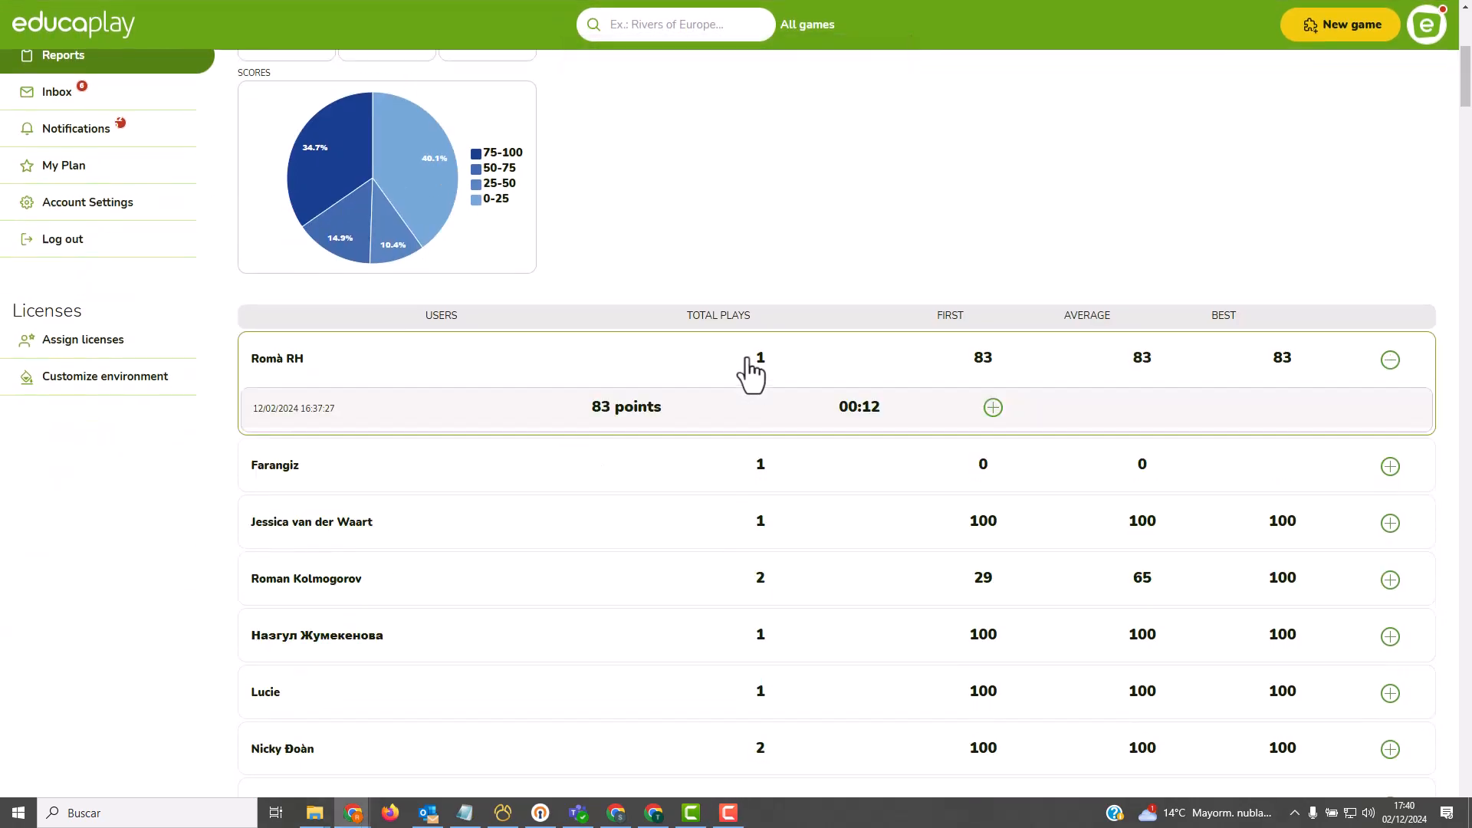
left_click(993, 408)
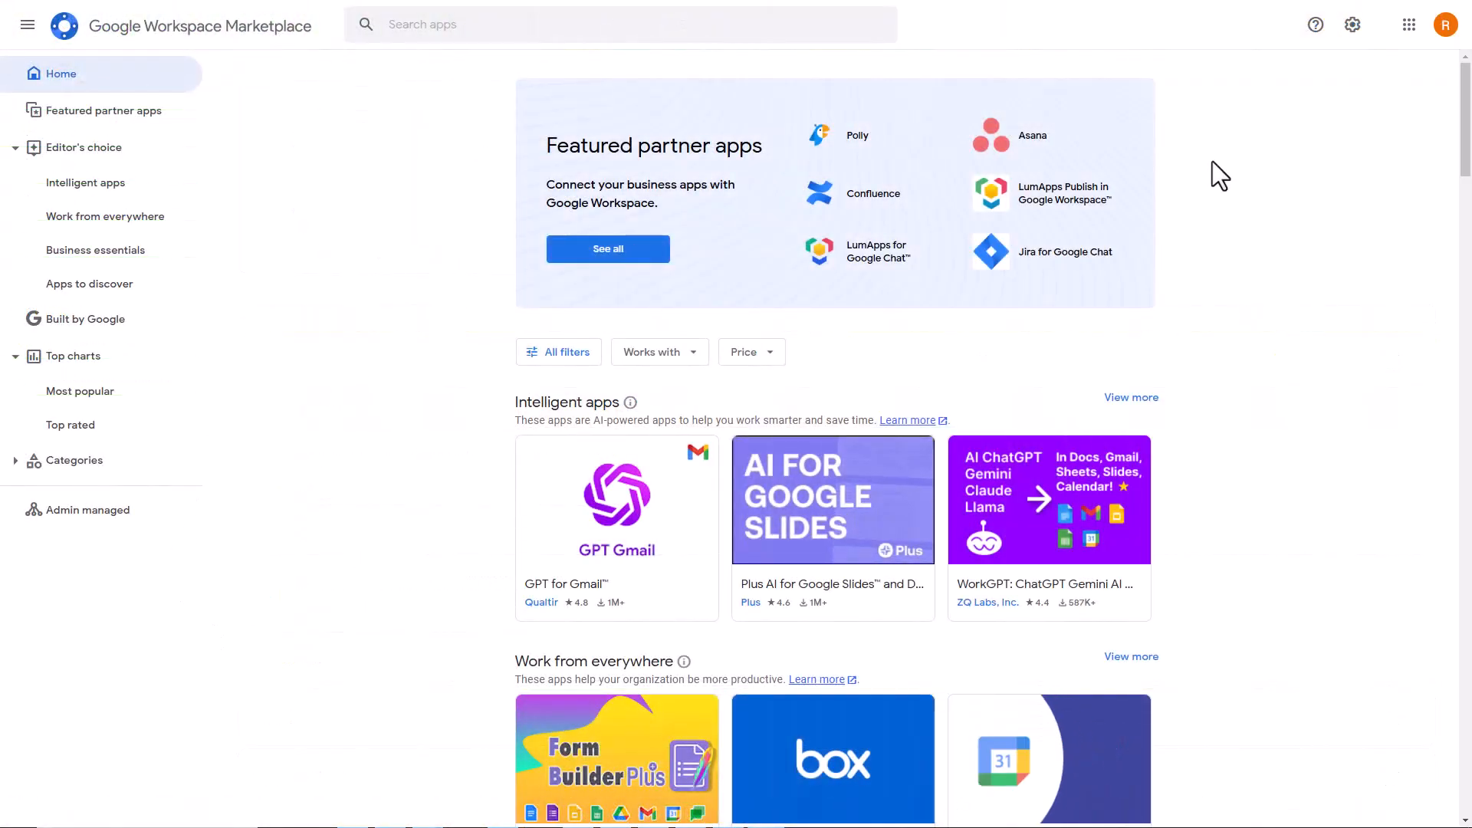
Step: Filter the Google Workspace Marketplace to apps that work with Classroom
left_click(677, 357)
left_click(639, 649)
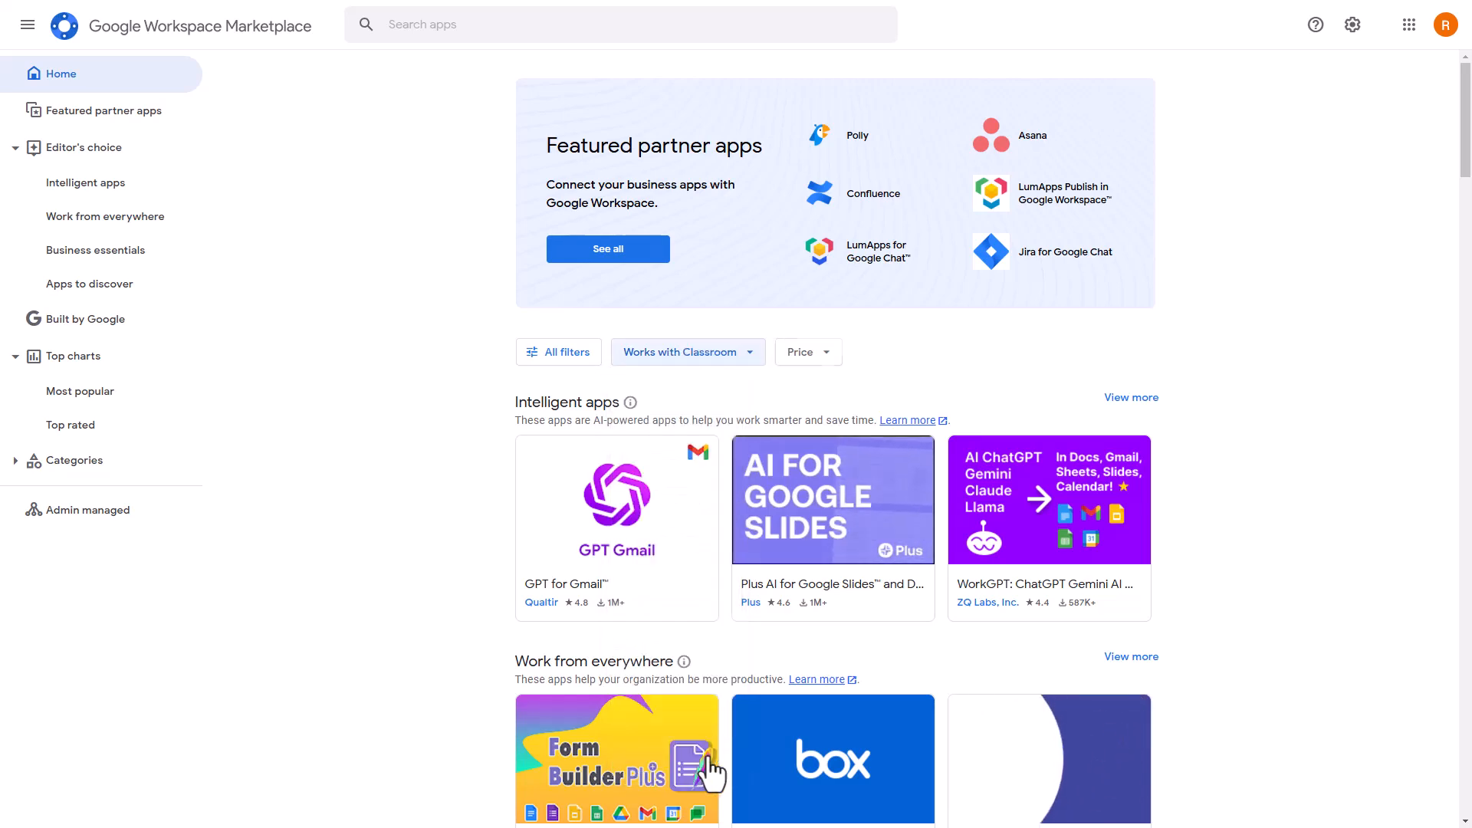
left_click(704, 760)
Step: Open the Educaplay listing in the Works with Classroom section and read the Google Workspace for Education licence requirement for Classroom add-ons
scroll(1058, 519, "down", 6)
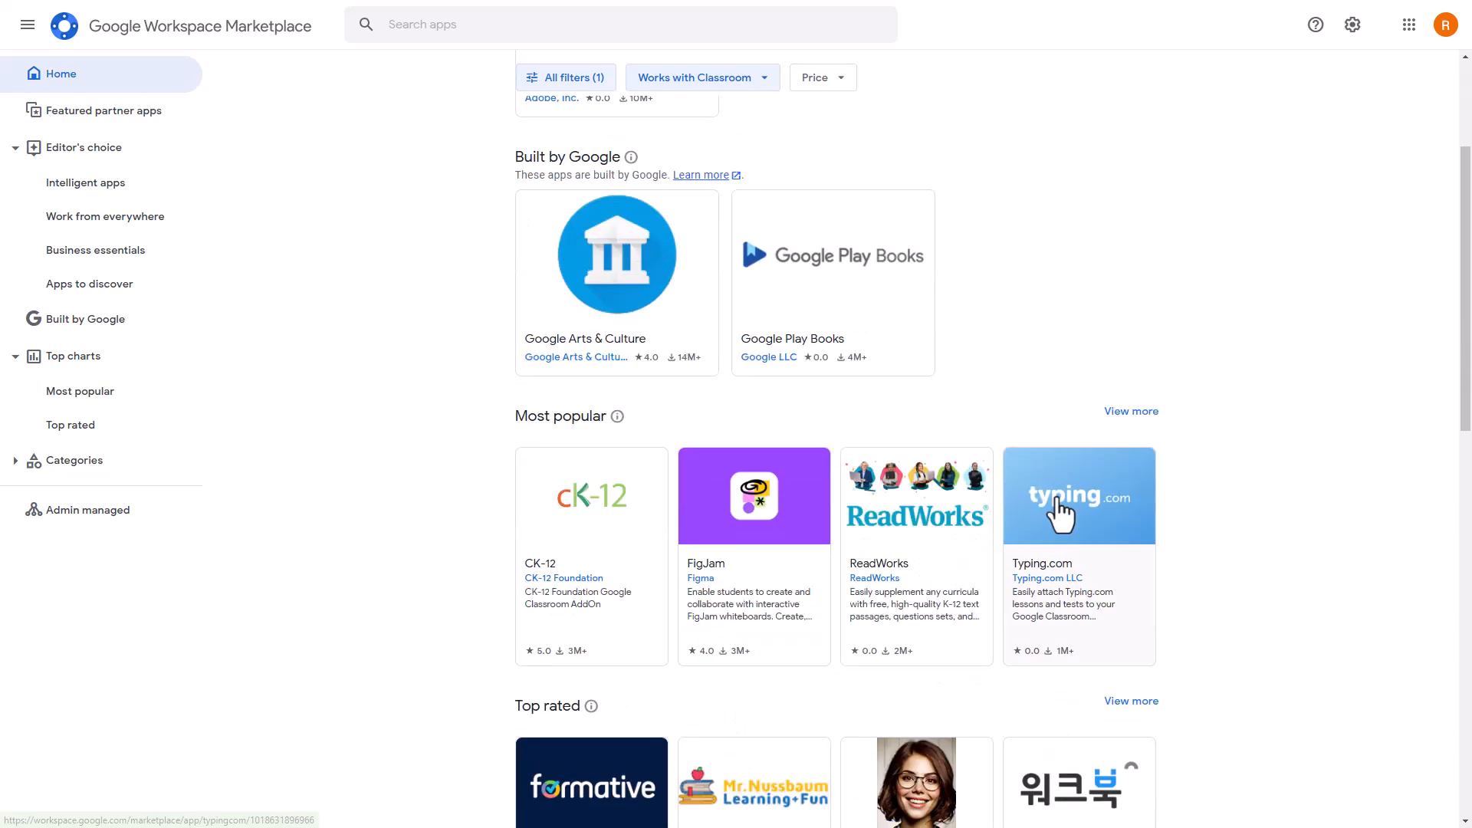
scroll(1057, 496, "down", 3)
scroll(1056, 496, "down", 5)
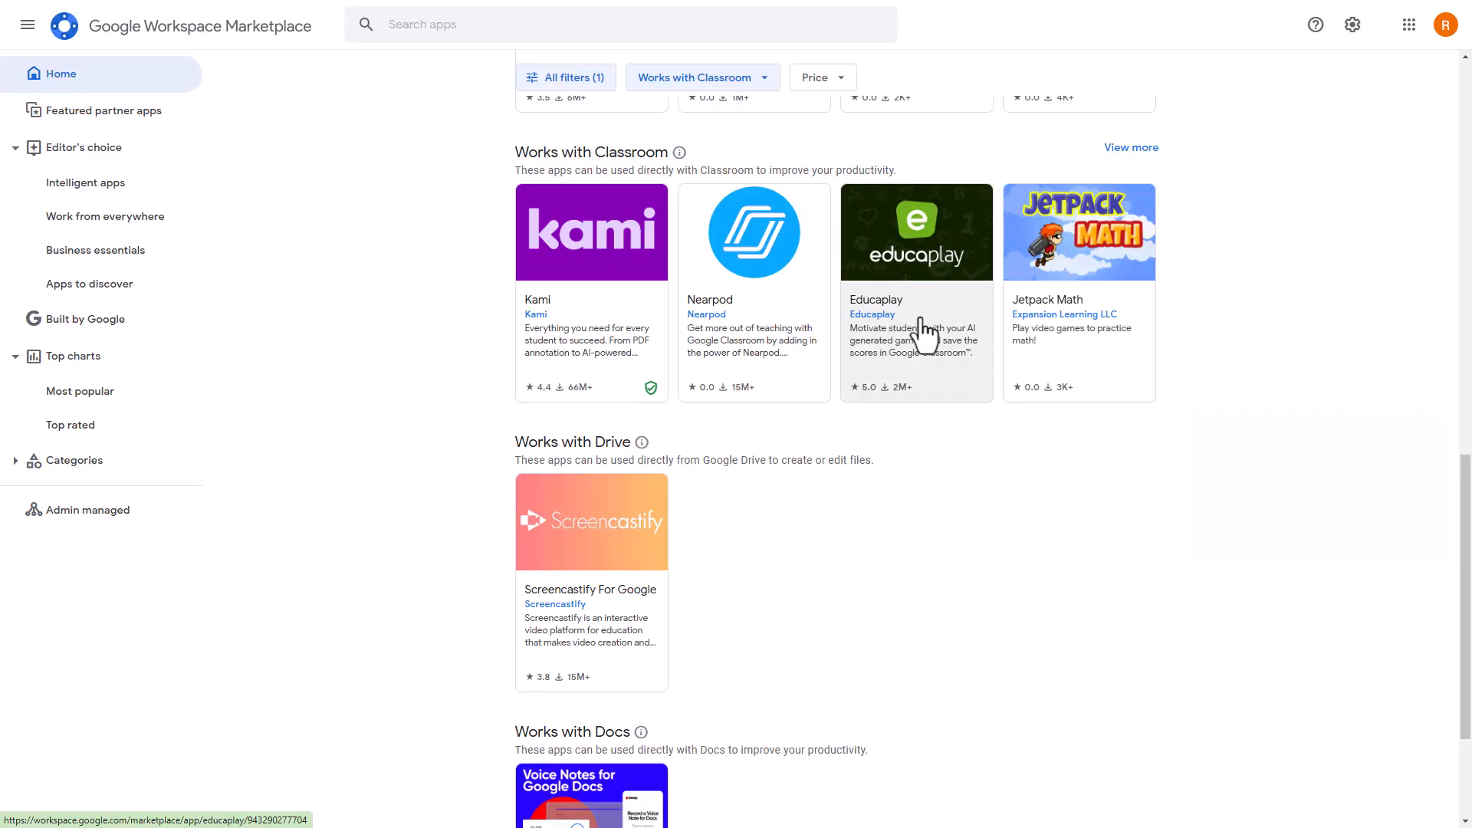
left_click(927, 328)
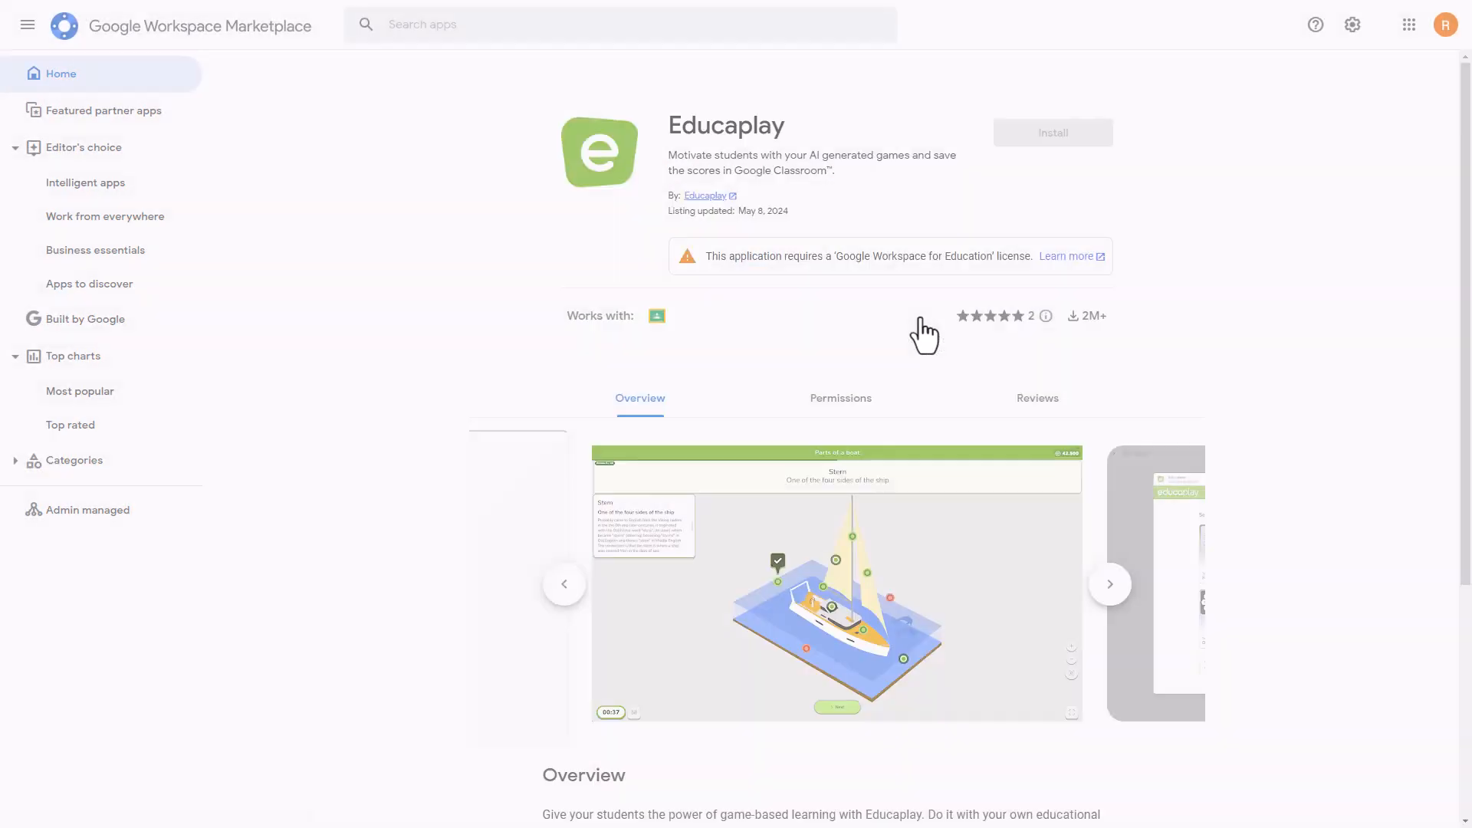
left_click(1047, 261)
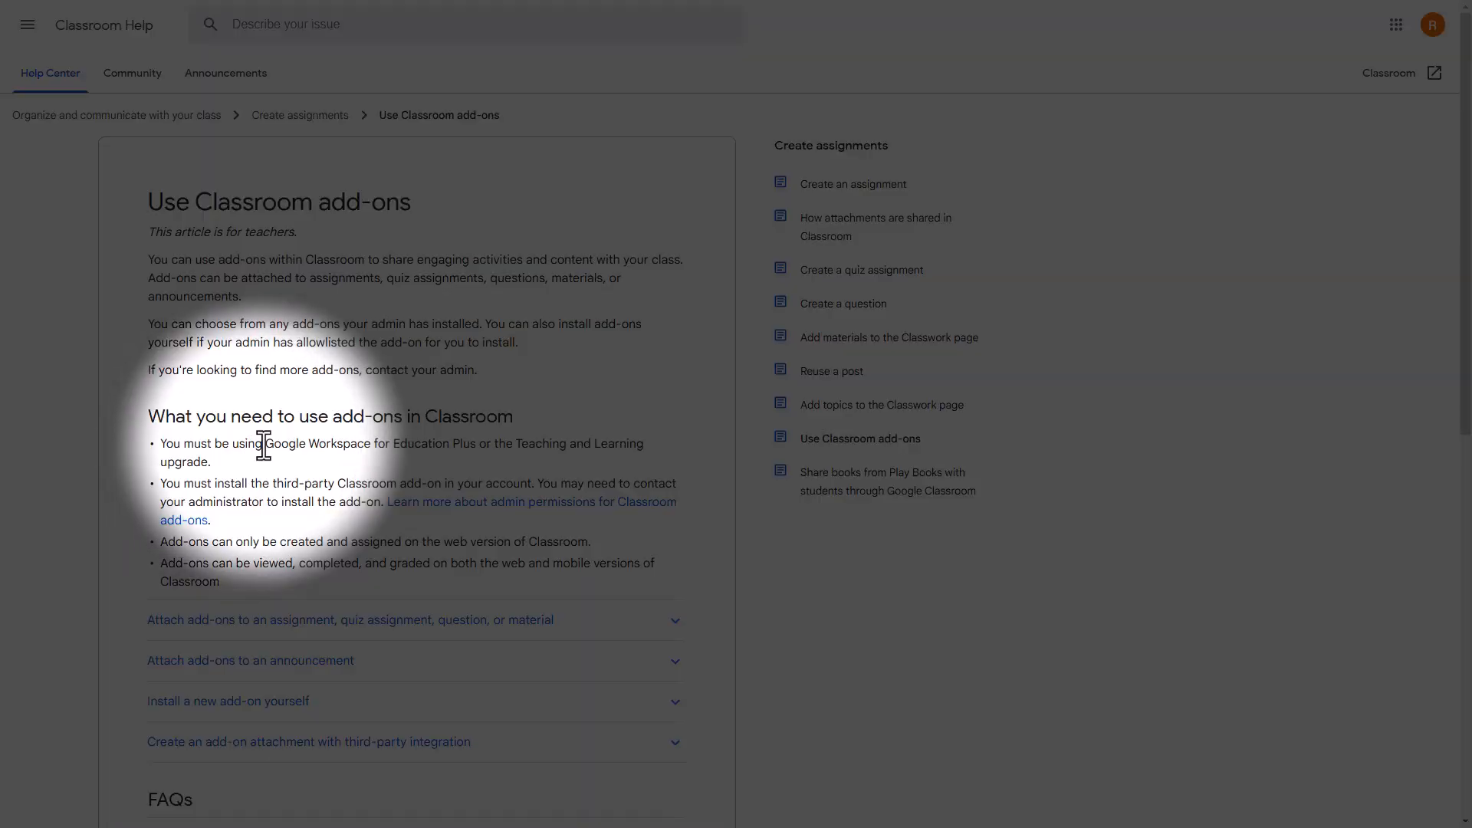
left_click_drag(264, 445, 637, 447)
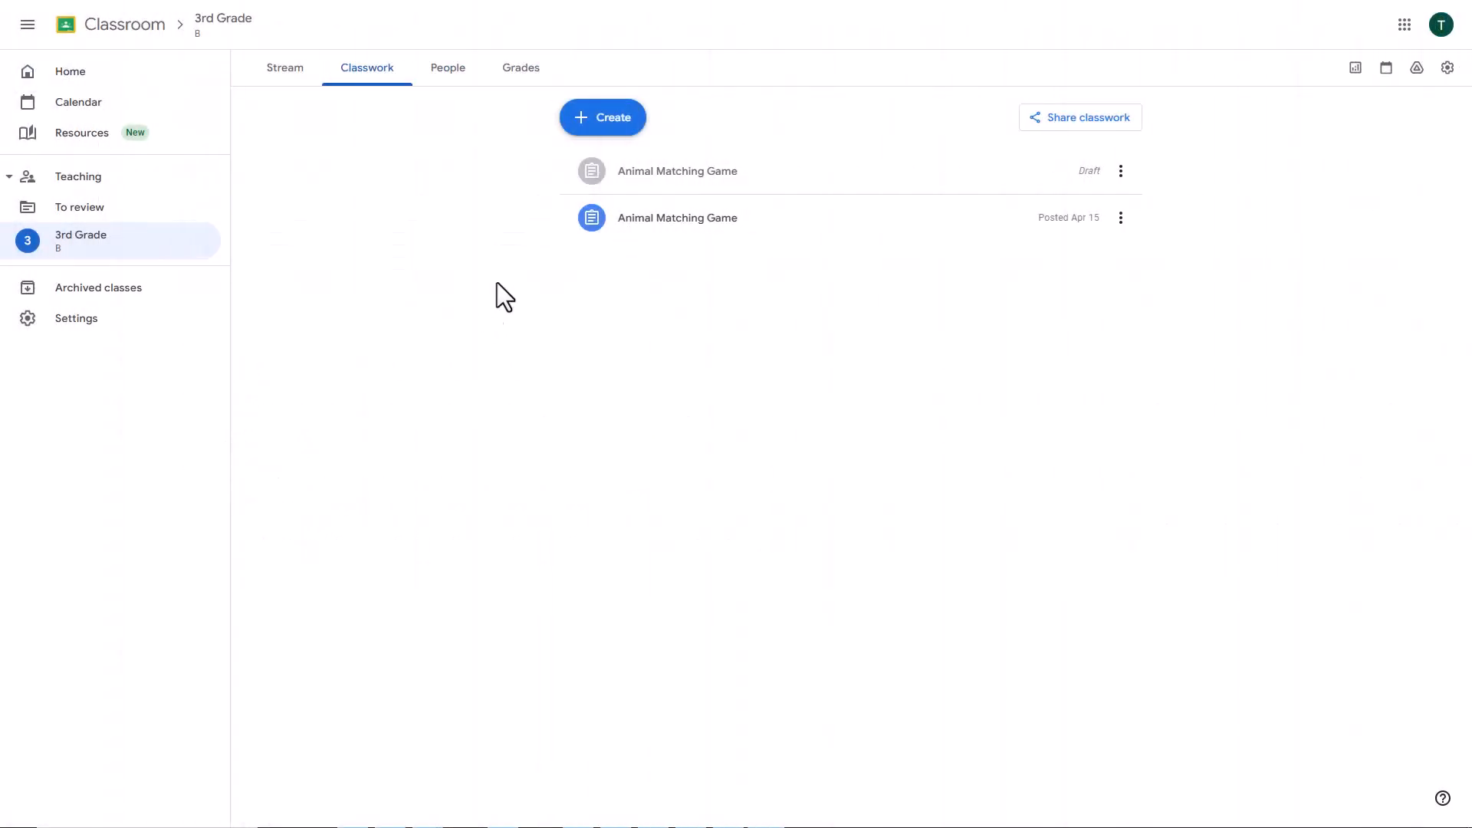
Step: Create a new assignment in the 3rd Grade class and explore the available add-ons
left_click(616, 123)
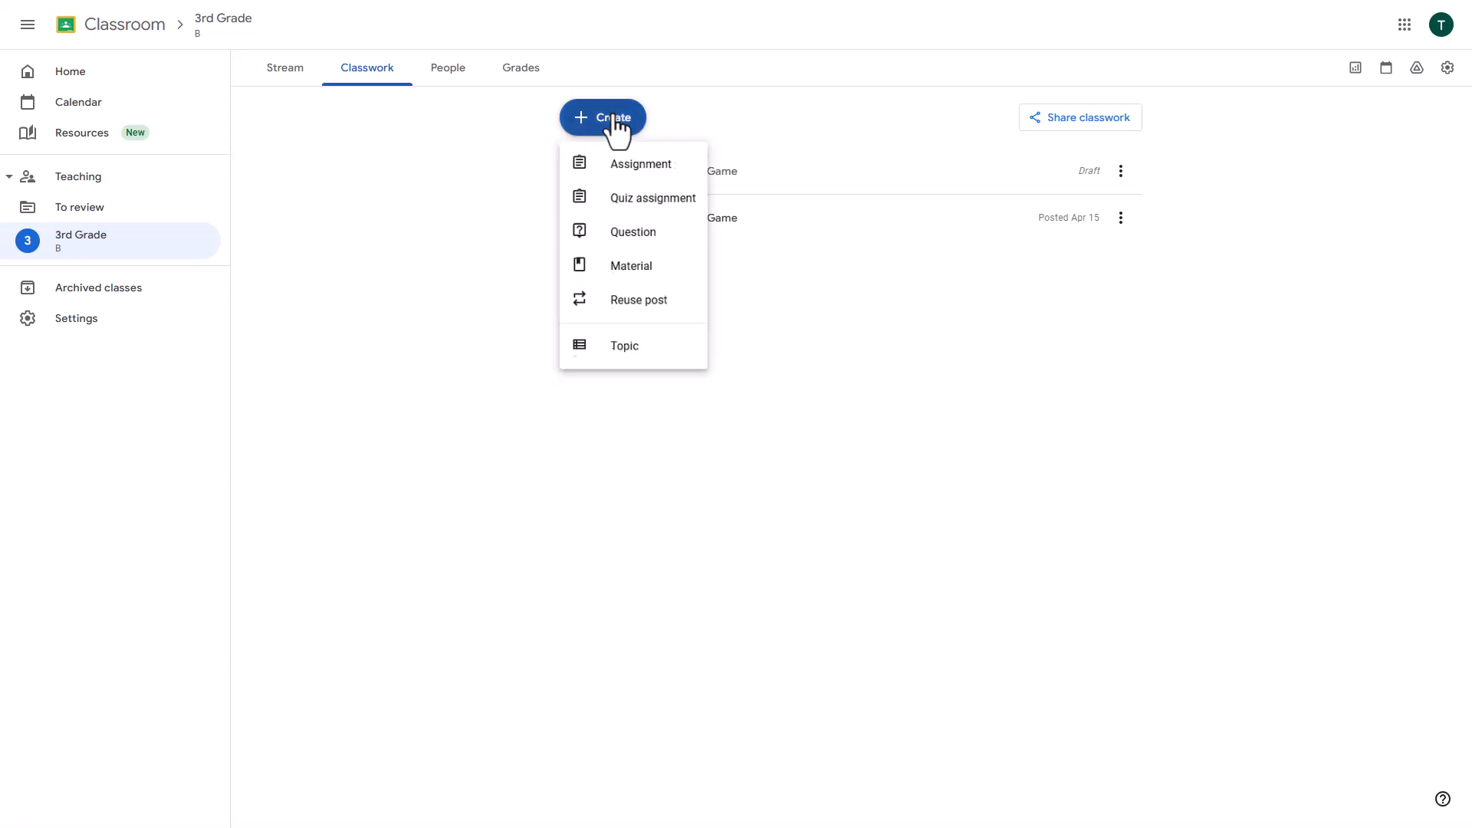
left_click(627, 179)
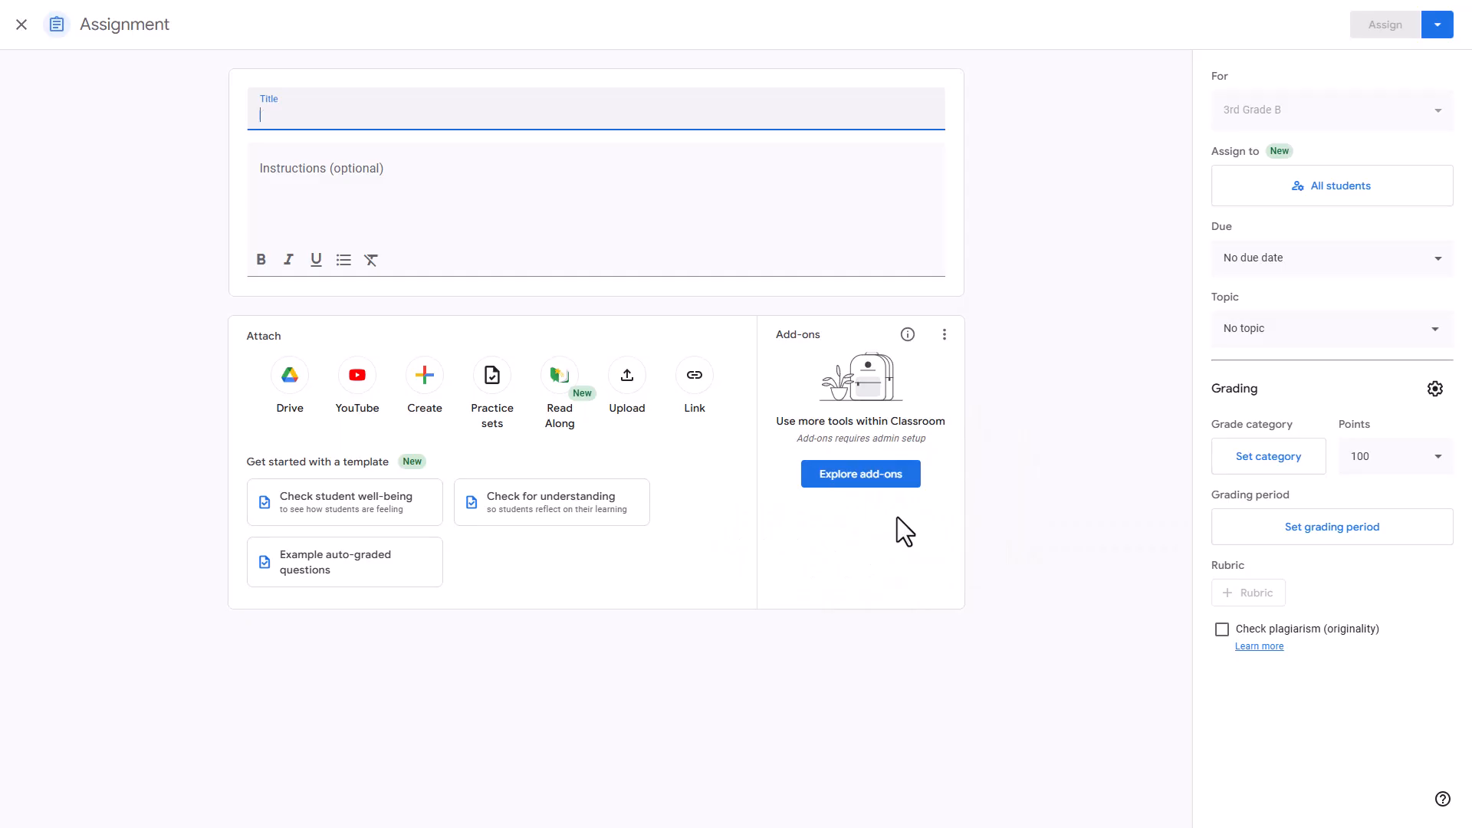
left_click(863, 476)
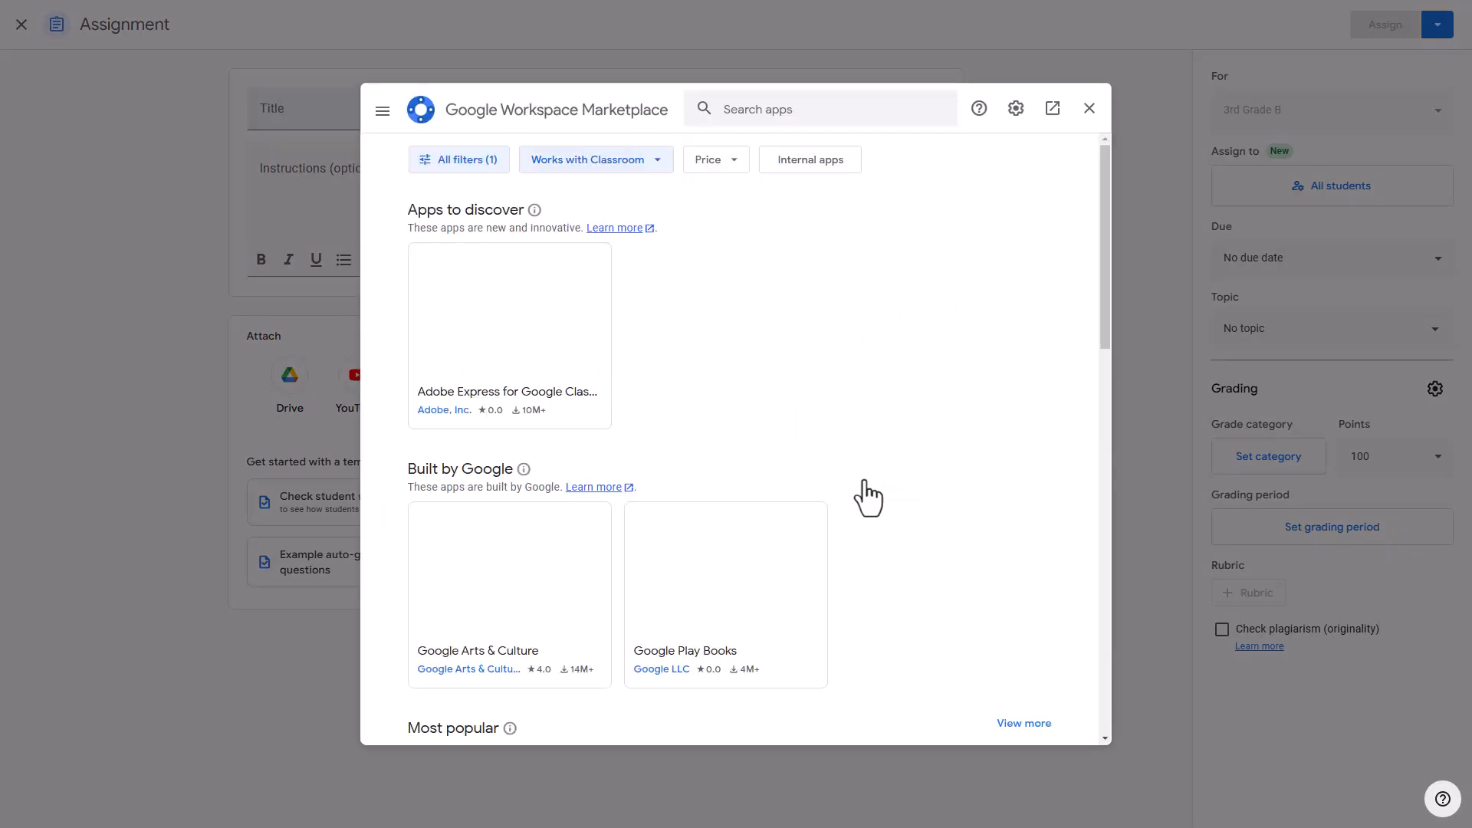
Step: Find Educaplay among the most popular Classroom apps, install it, and return to the assignment
scroll(850, 406, "down", 7)
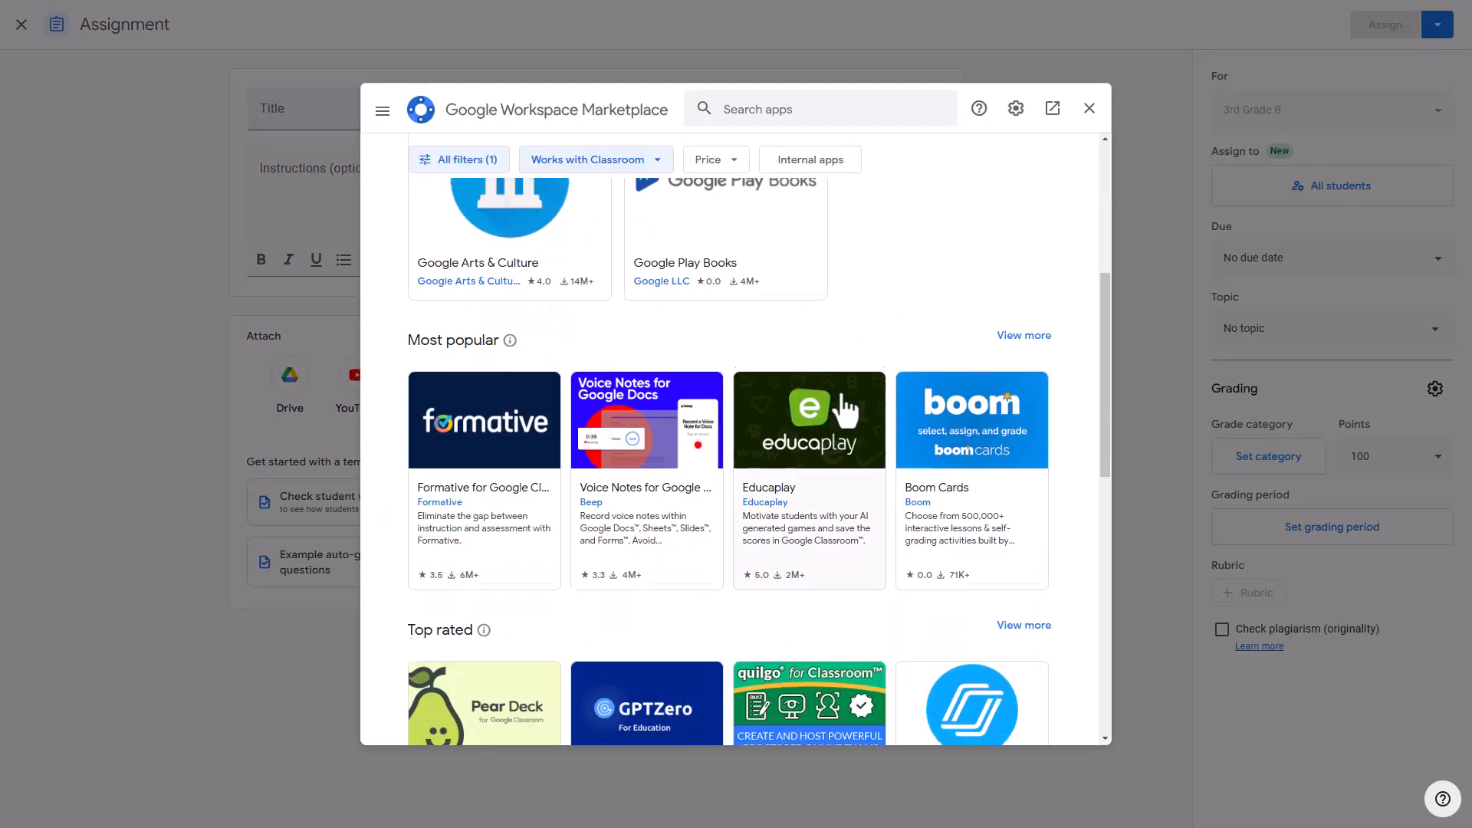
scroll(847, 441, "up", 2)
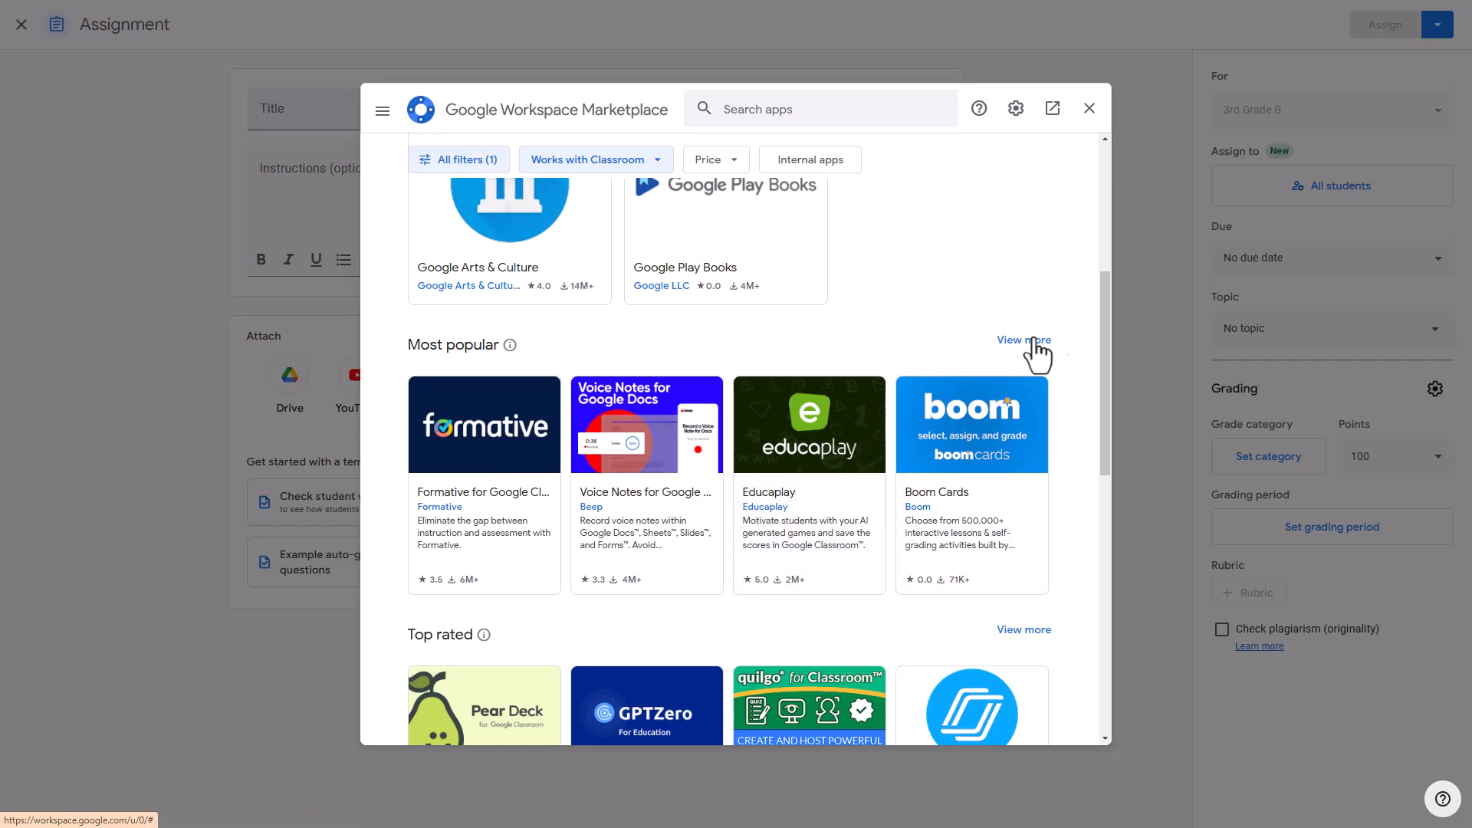
left_click(794, 117)
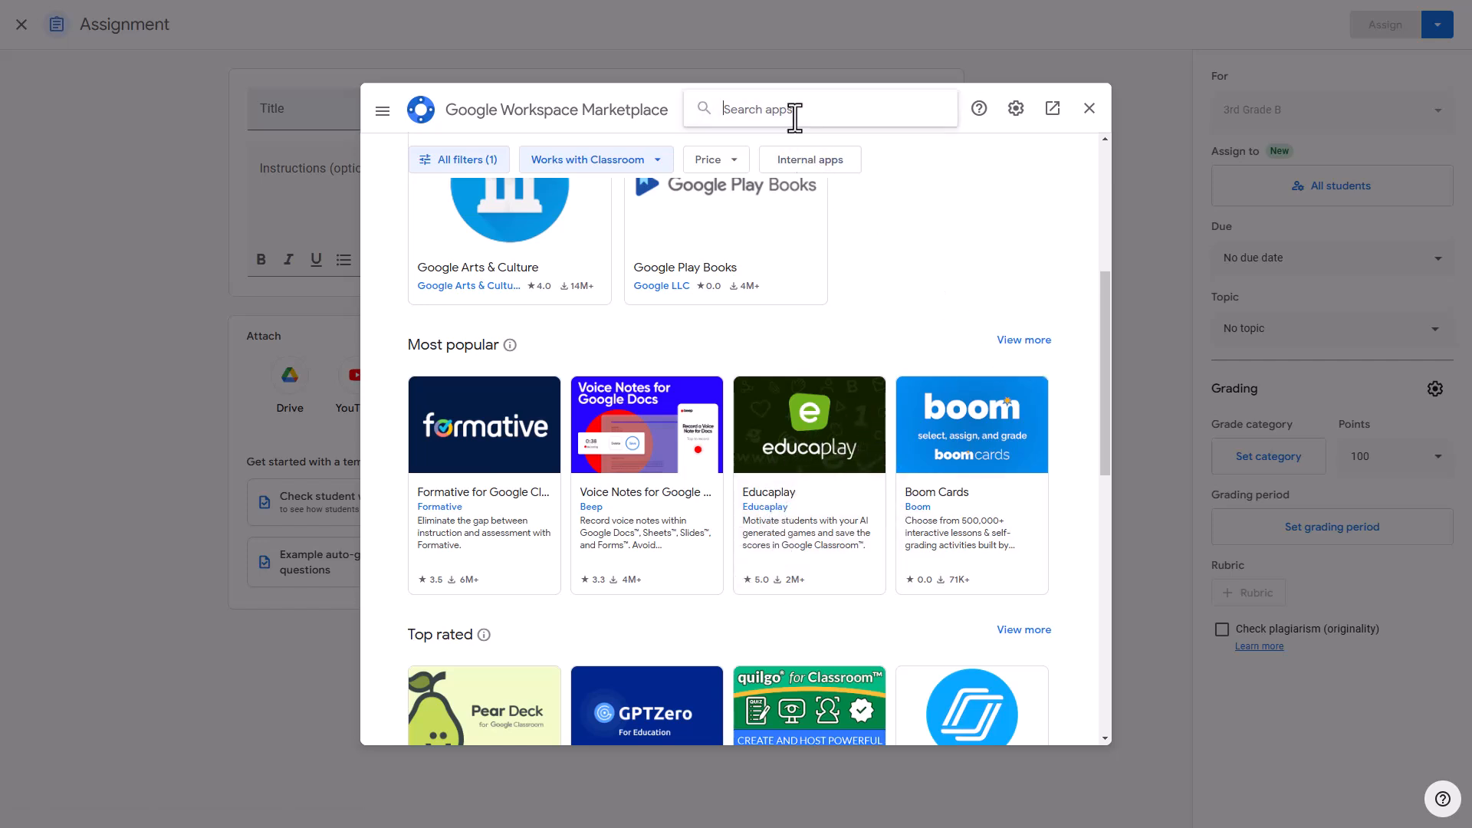
left_click(821, 498)
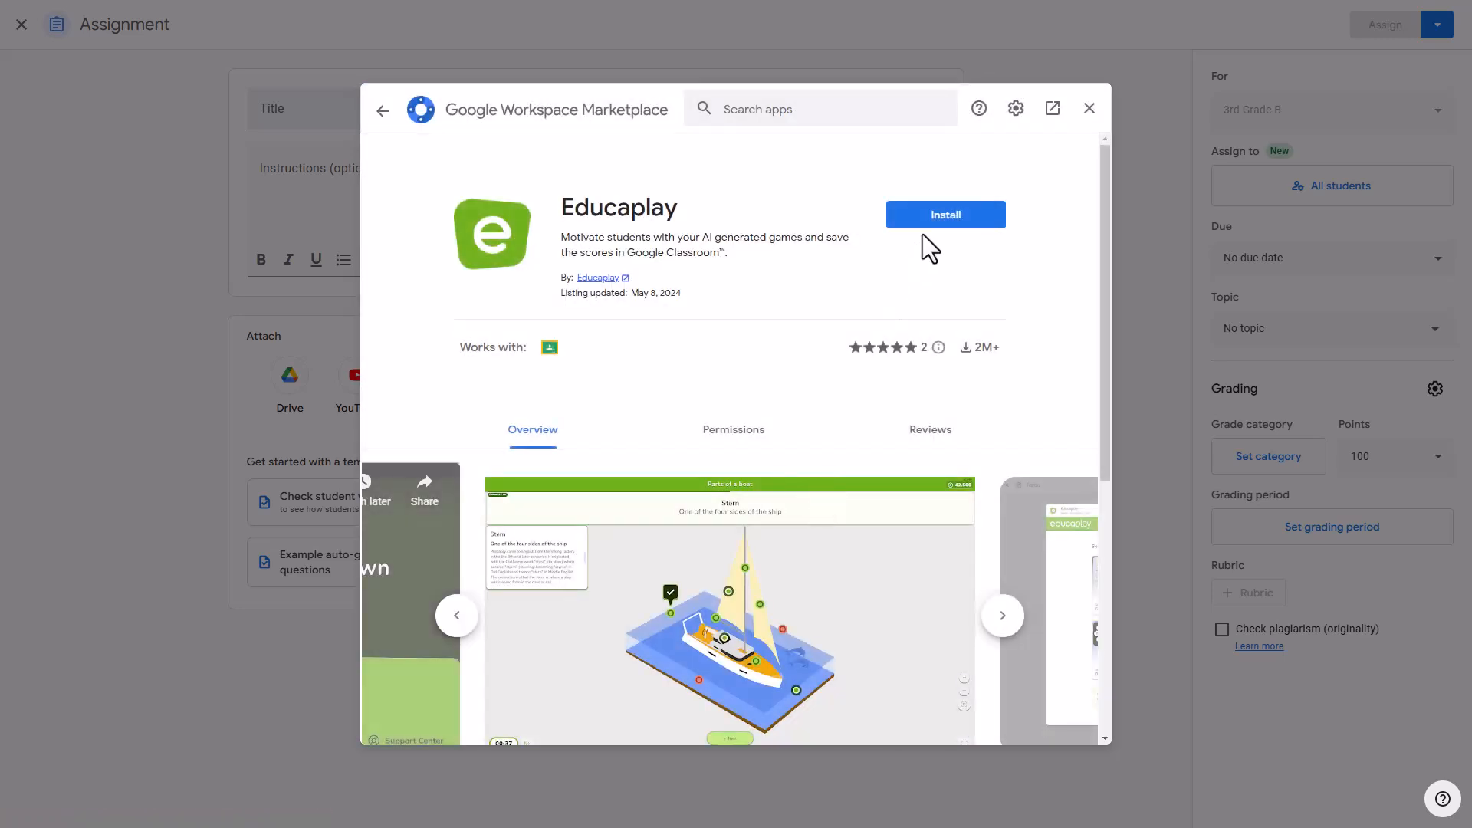
left_click(940, 217)
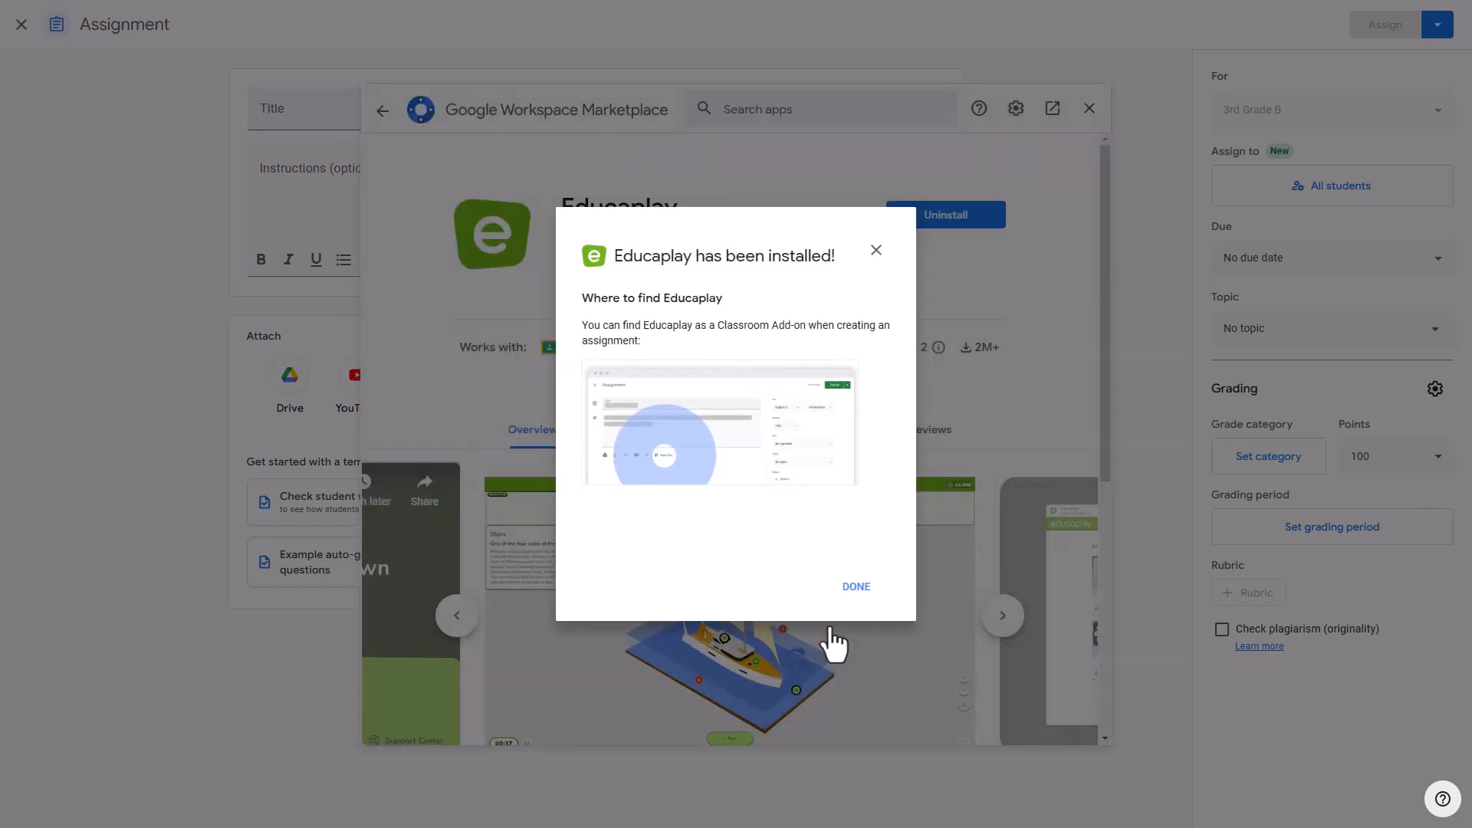
left_click(855, 587)
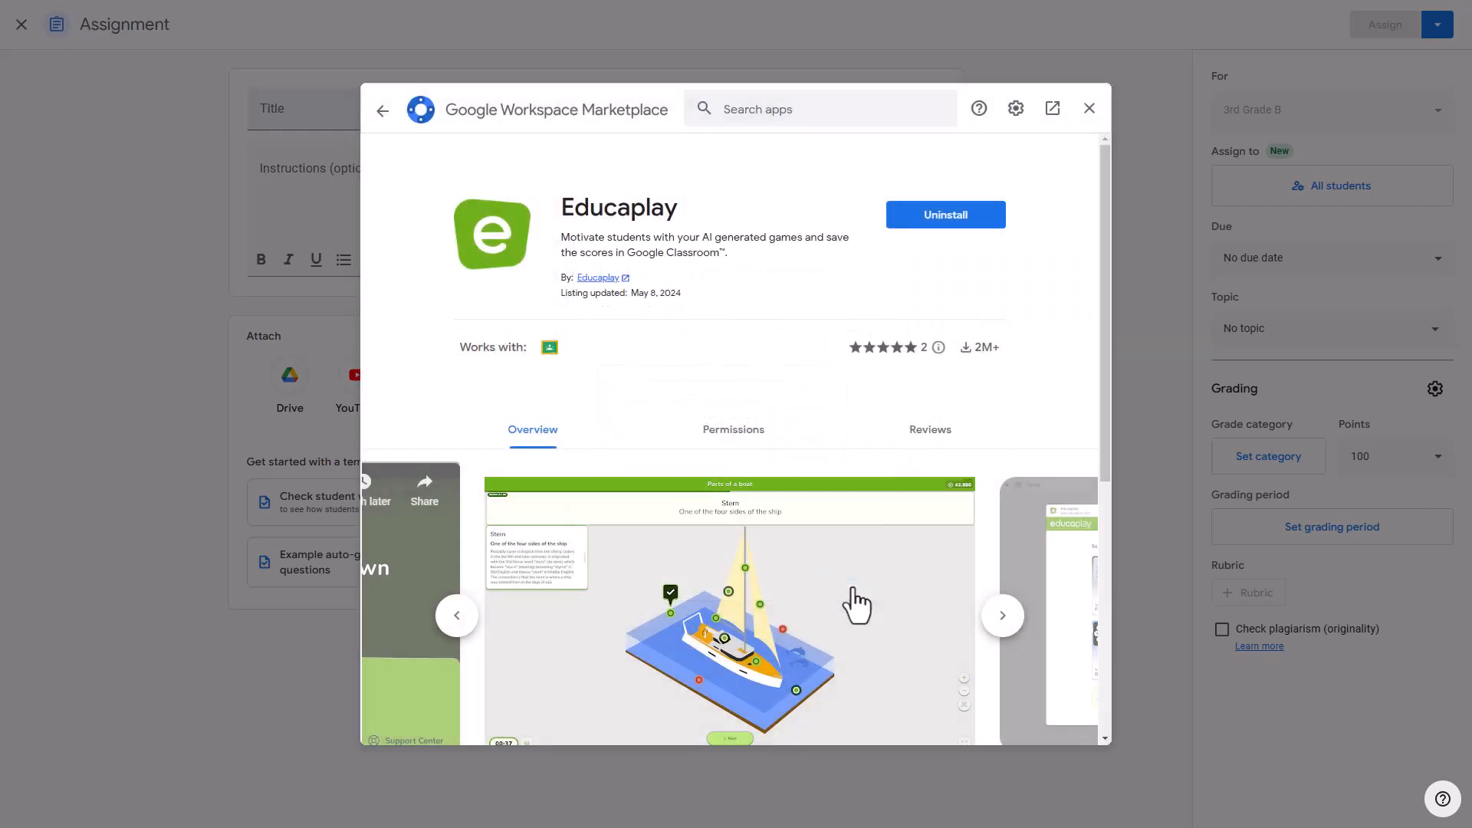
left_click(1089, 109)
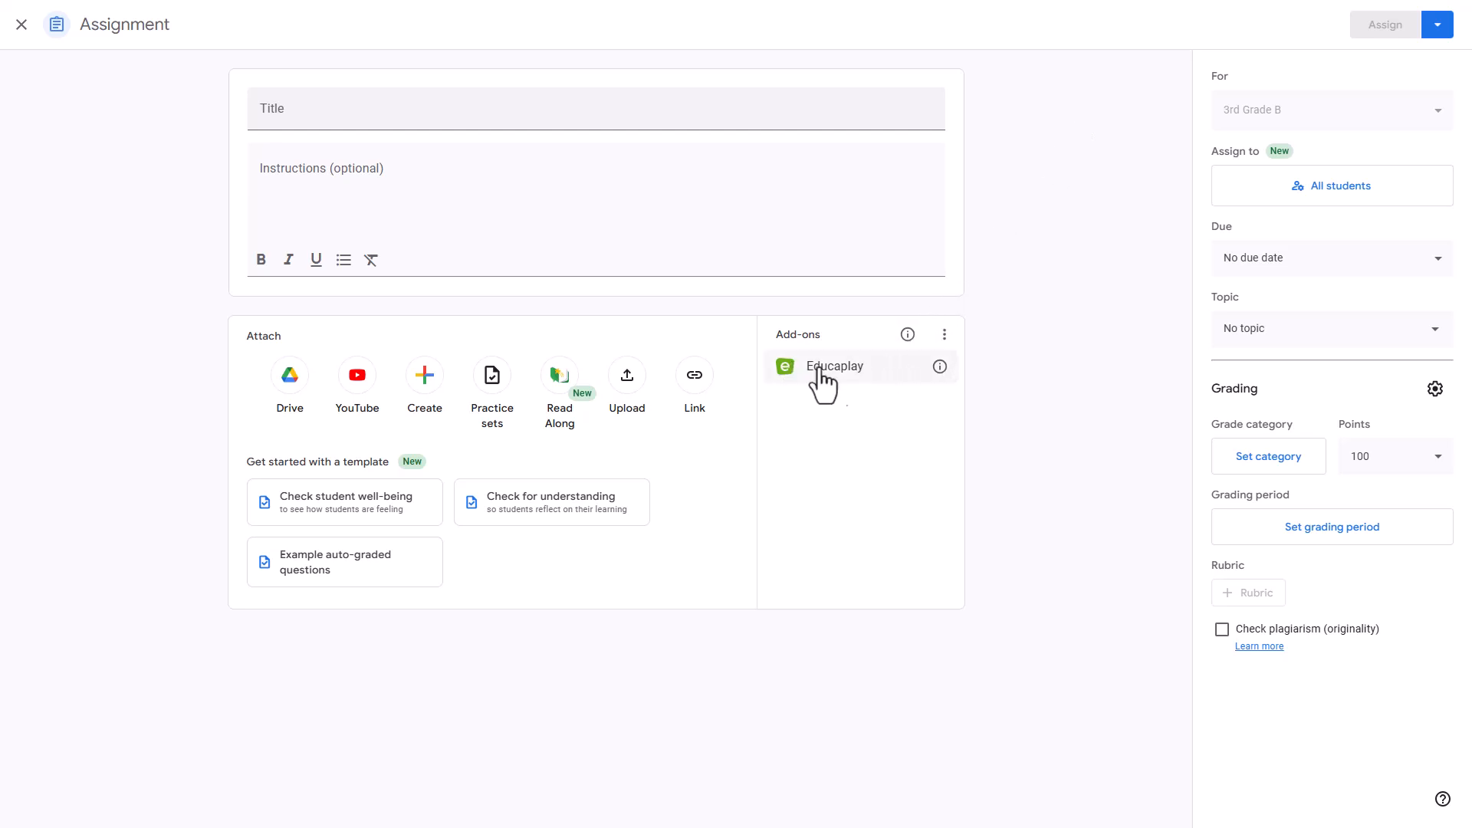
Step: Start a new game from the assignment's Educaplay add-on and reopen the add-on's list of games to link
left_click(857, 383)
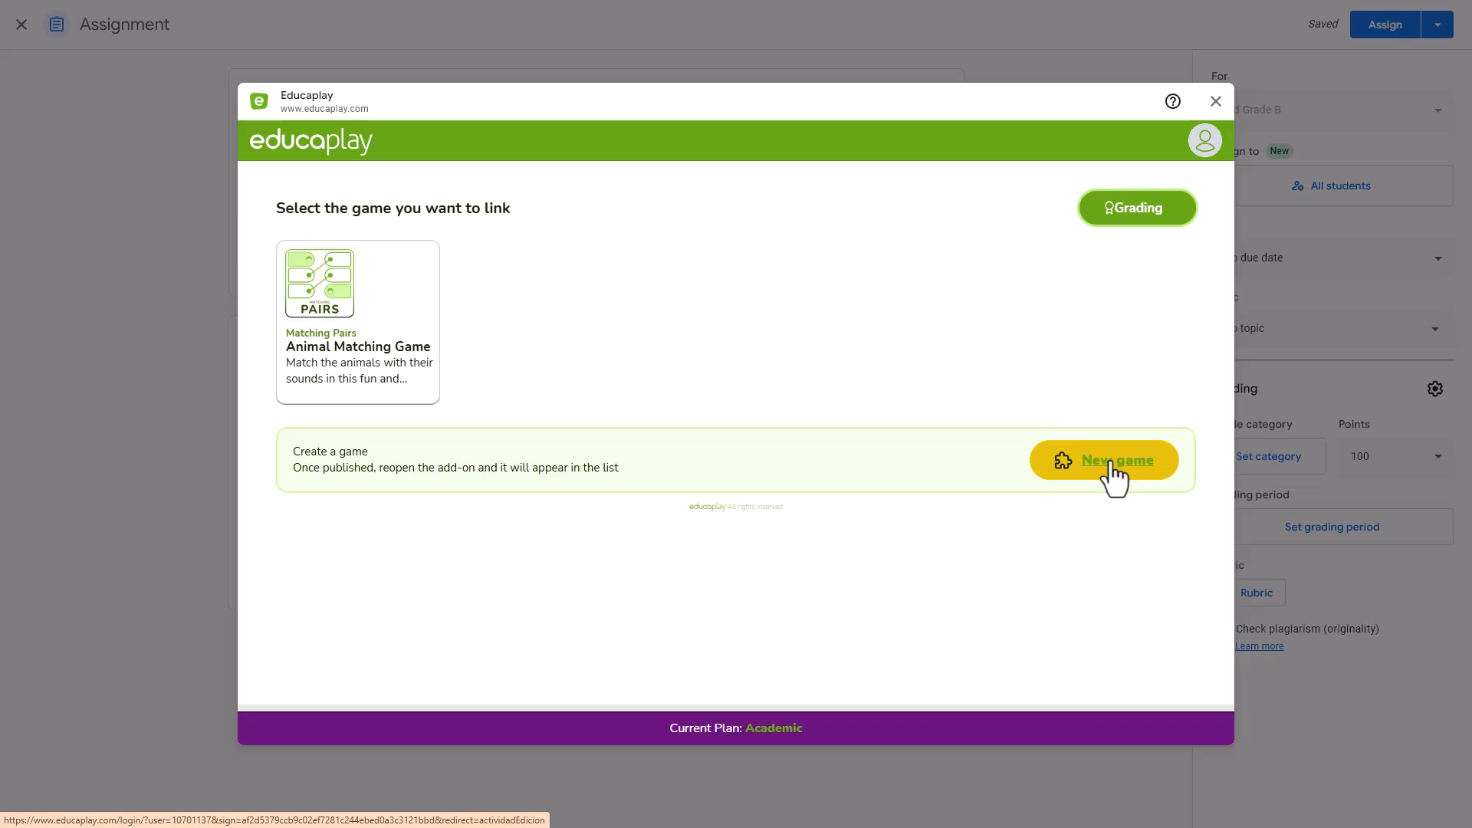
left_click(1110, 462)
left_click(956, 227)
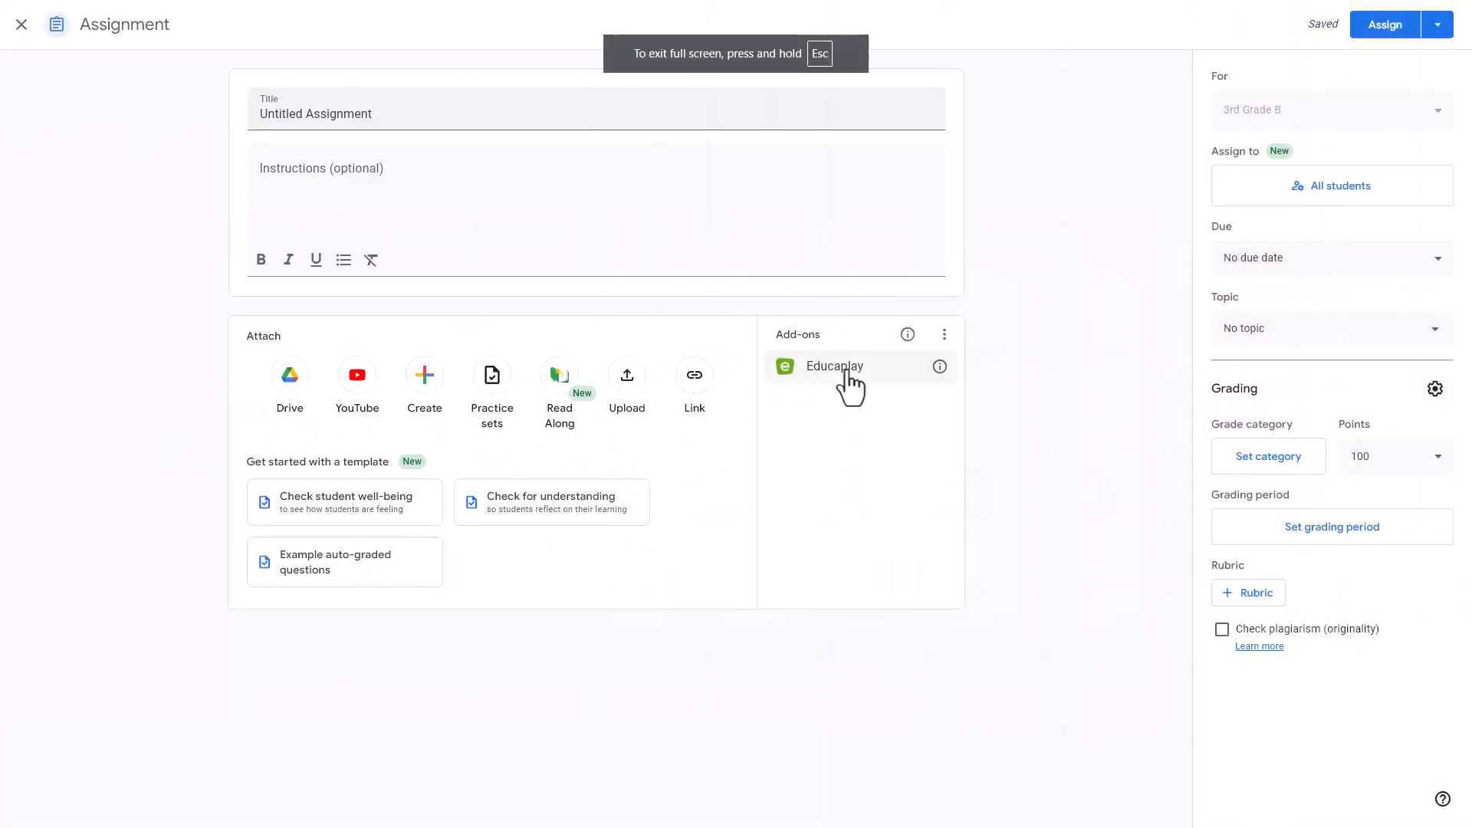
left_click(848, 373)
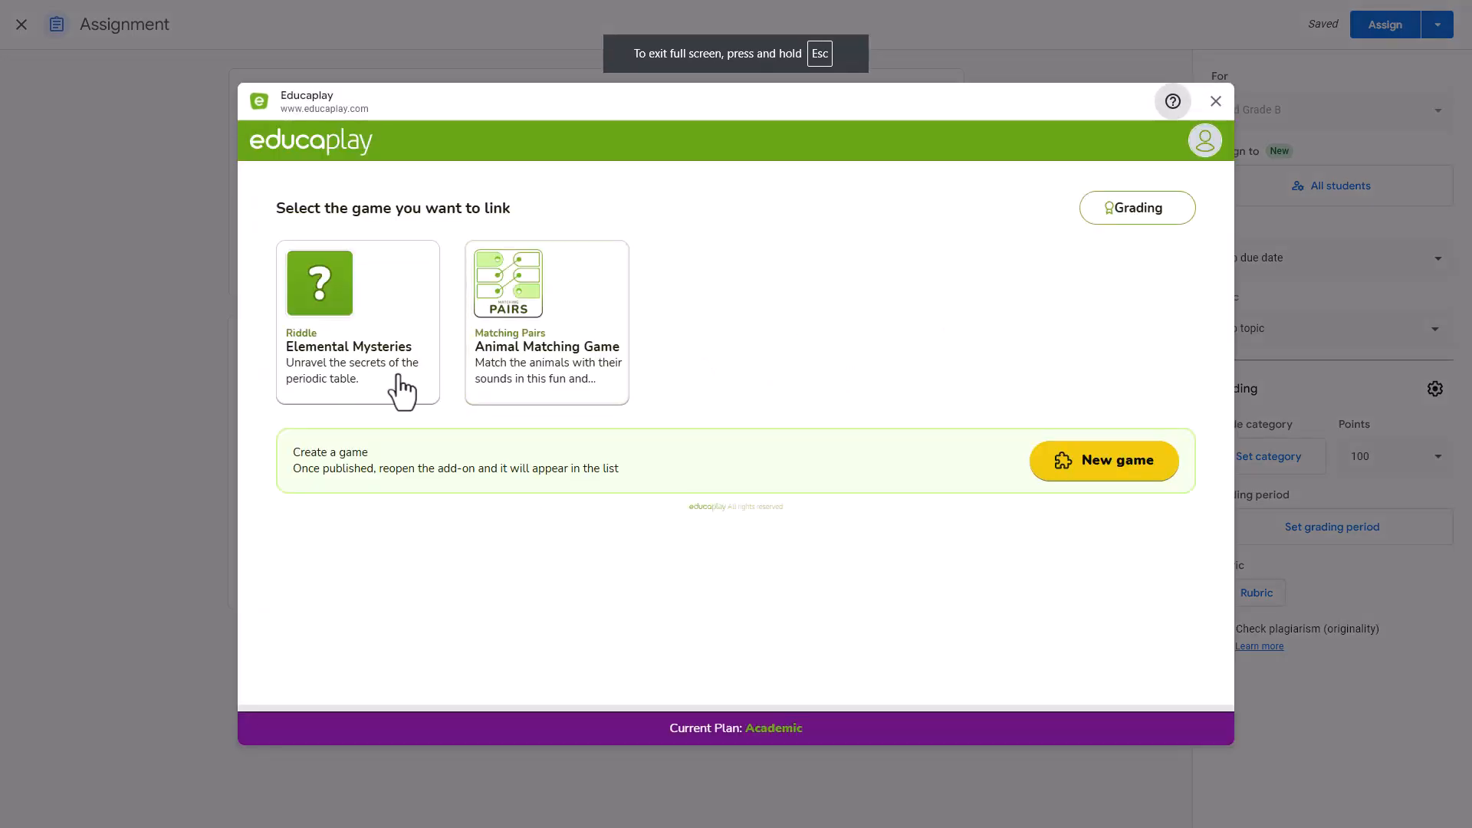
Step: Switch the Educaplay grade to save to Best grade and restore it to First grade
left_click(1144, 215)
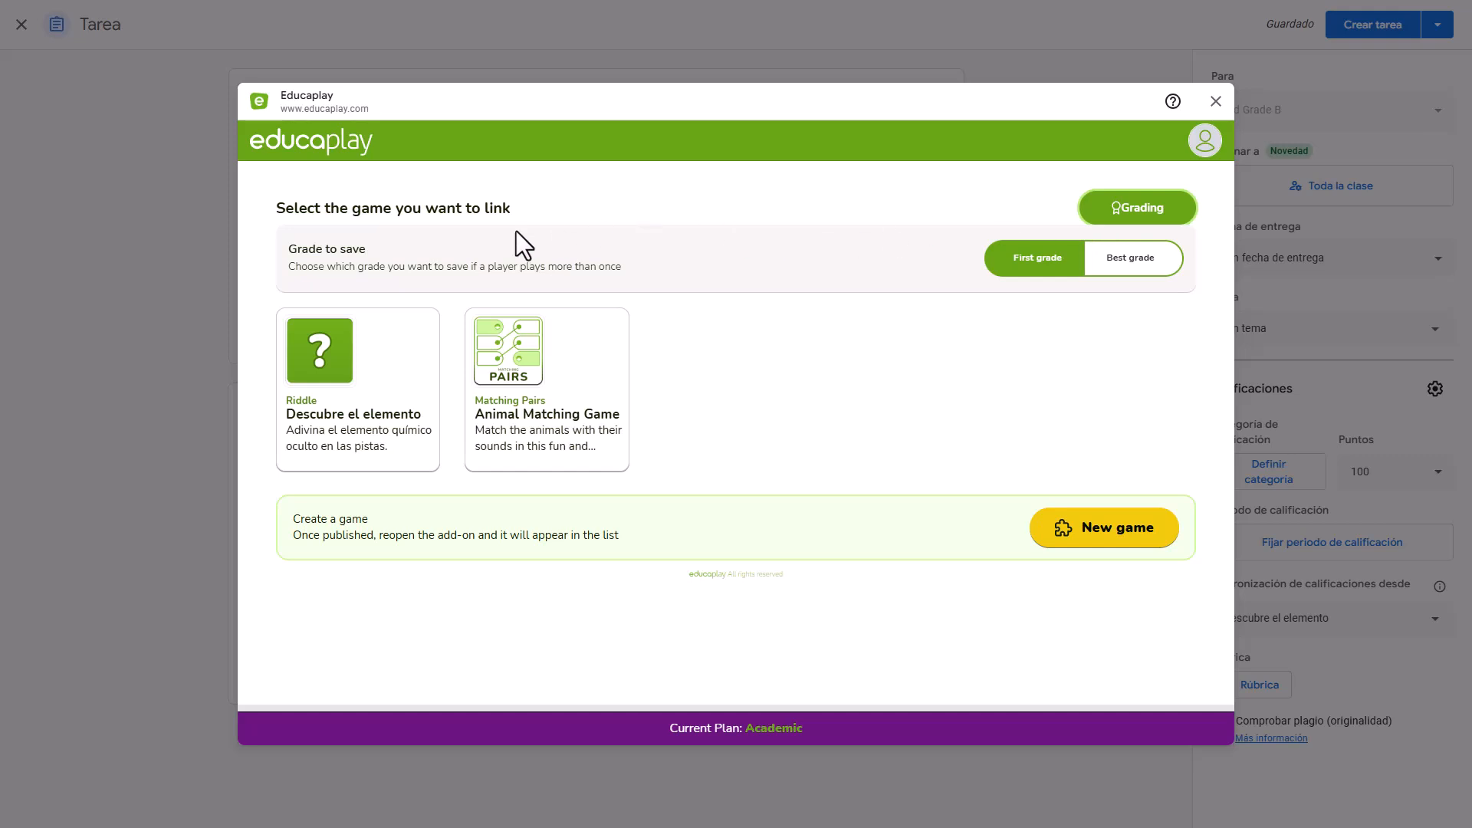
left_click(1144, 263)
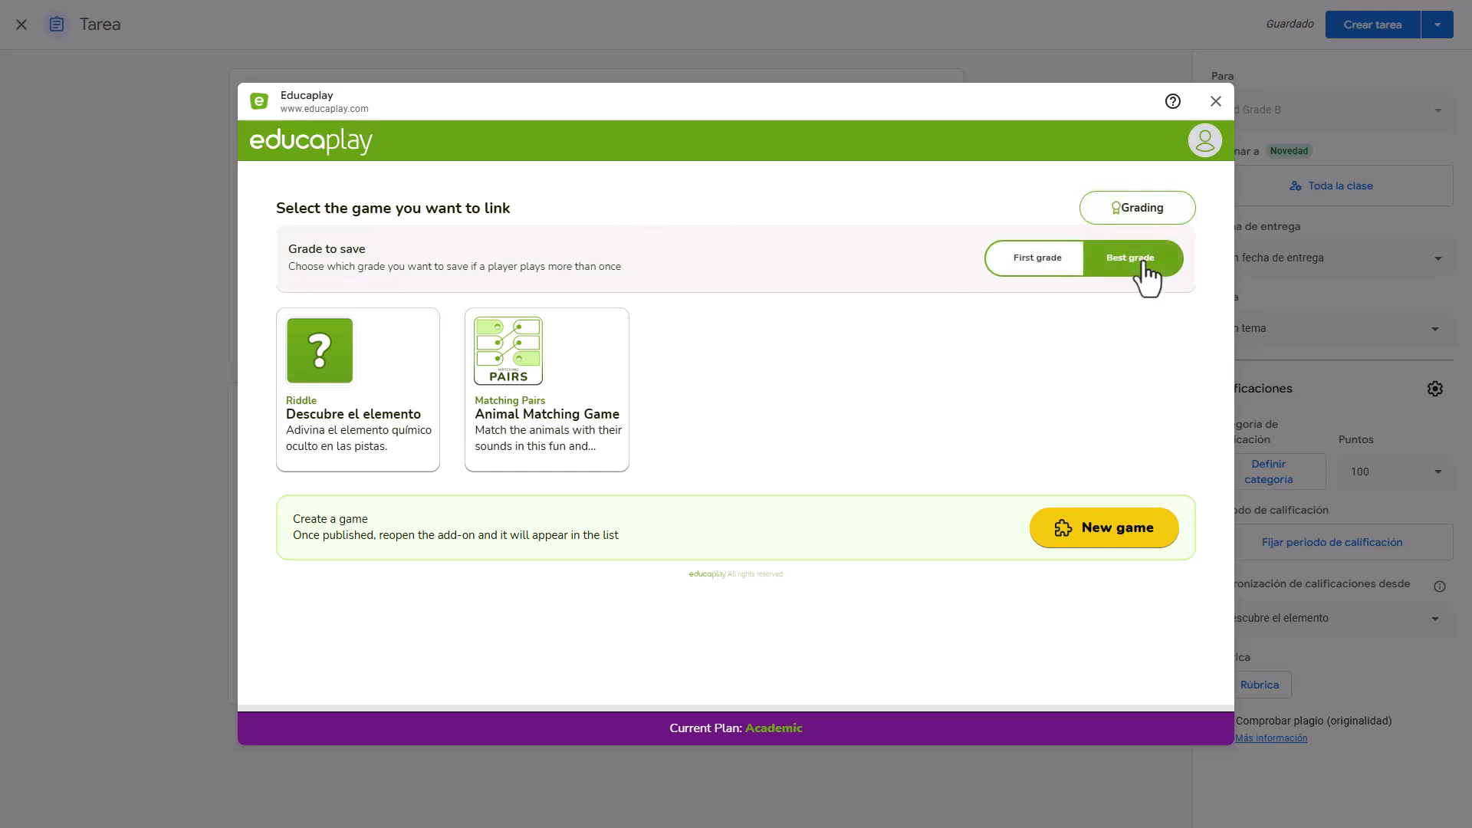
left_click(1046, 261)
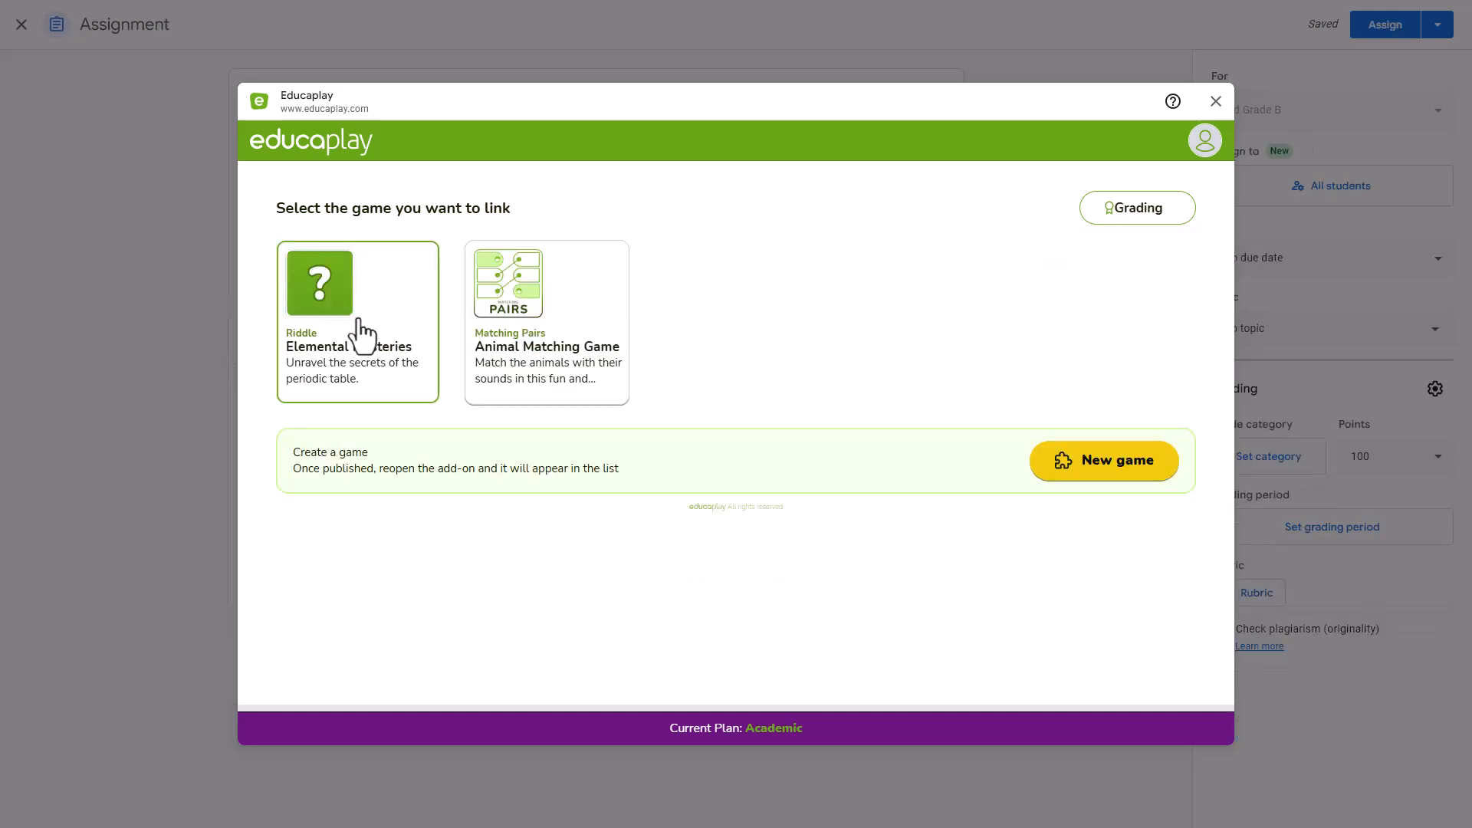
Step: Attach the Elemental Mysteries riddle to the assignment and set its title to "Game: Elemental Mysteries"
left_click(358, 320)
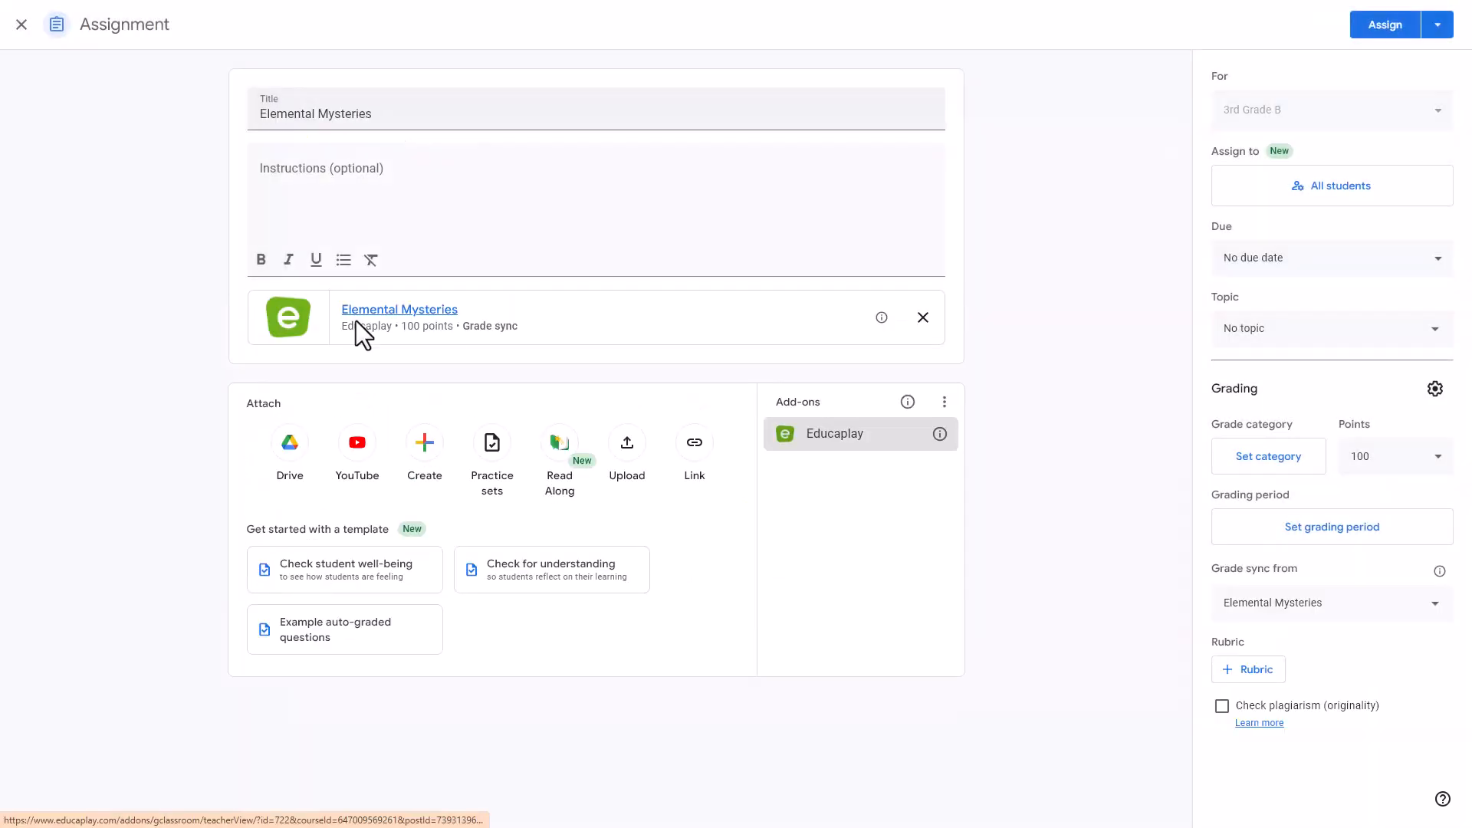
type("Game:")
Step: Look at the scheduling, due date and student selection options of the Elemental Mysteries assignment
left_click(1429, 28)
left_click(1415, 104)
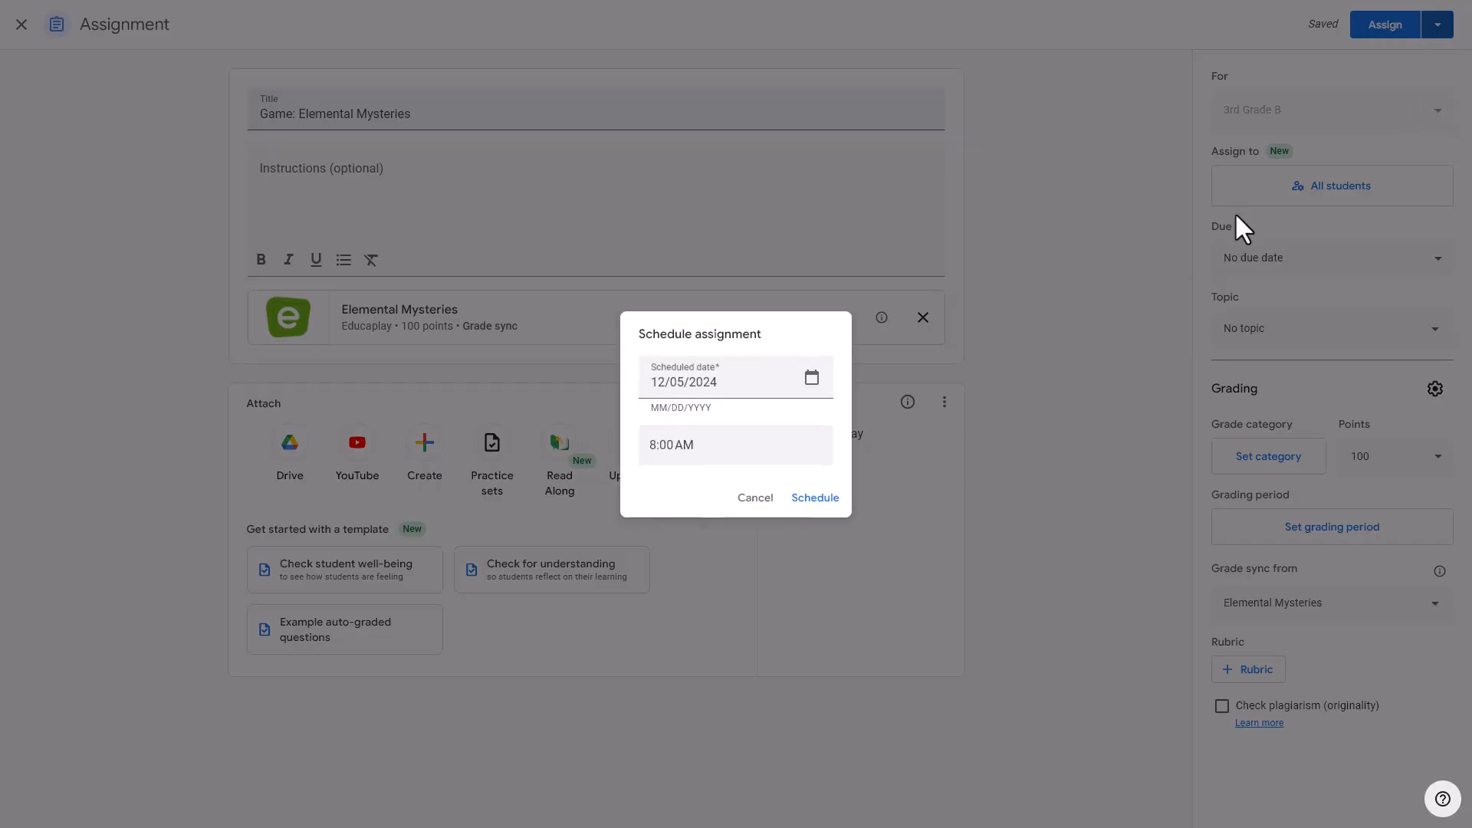
left_click(739, 498)
left_click(1435, 262)
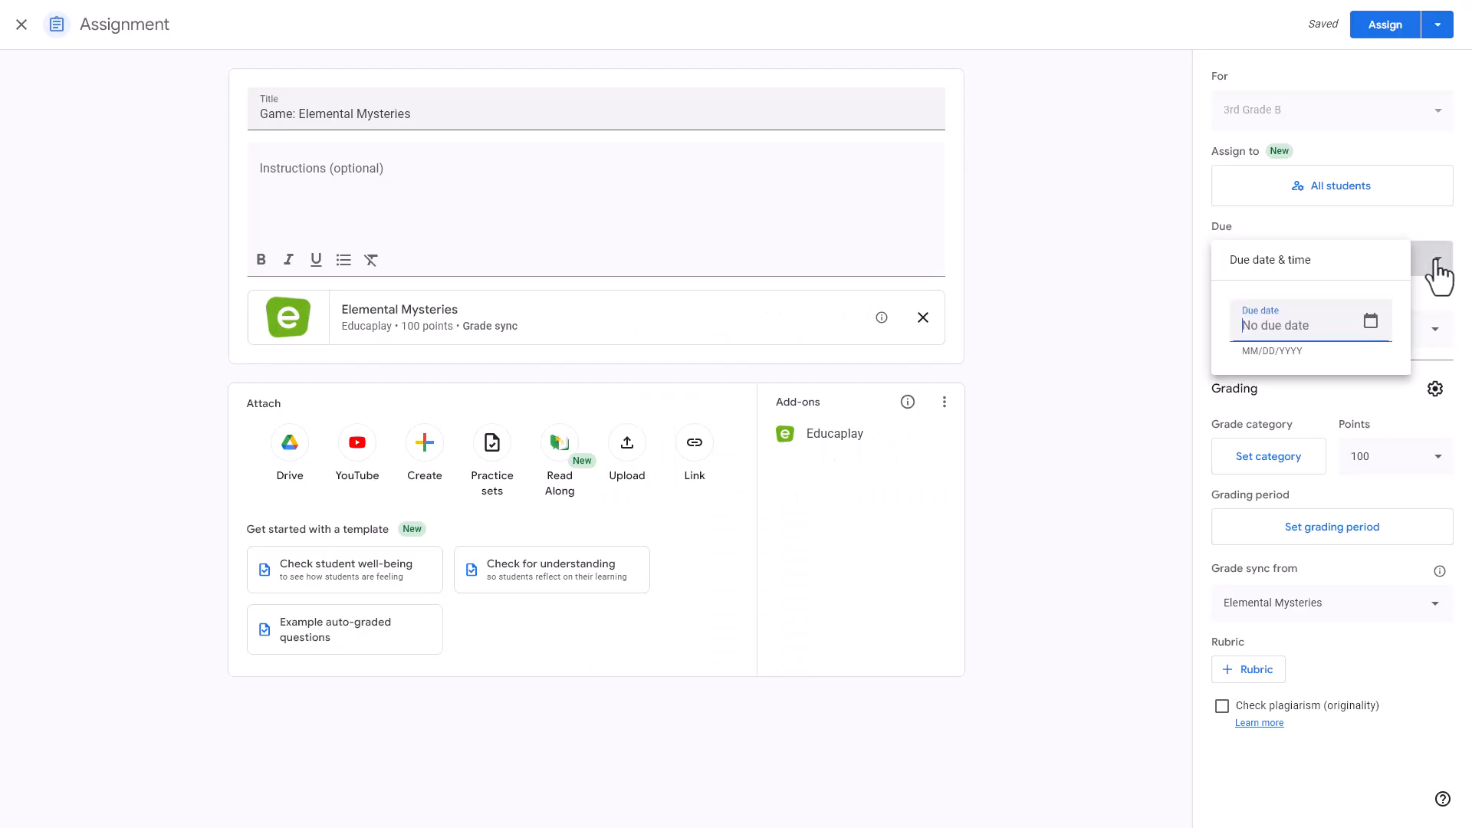
left_click(1370, 324)
left_click(1178, 332)
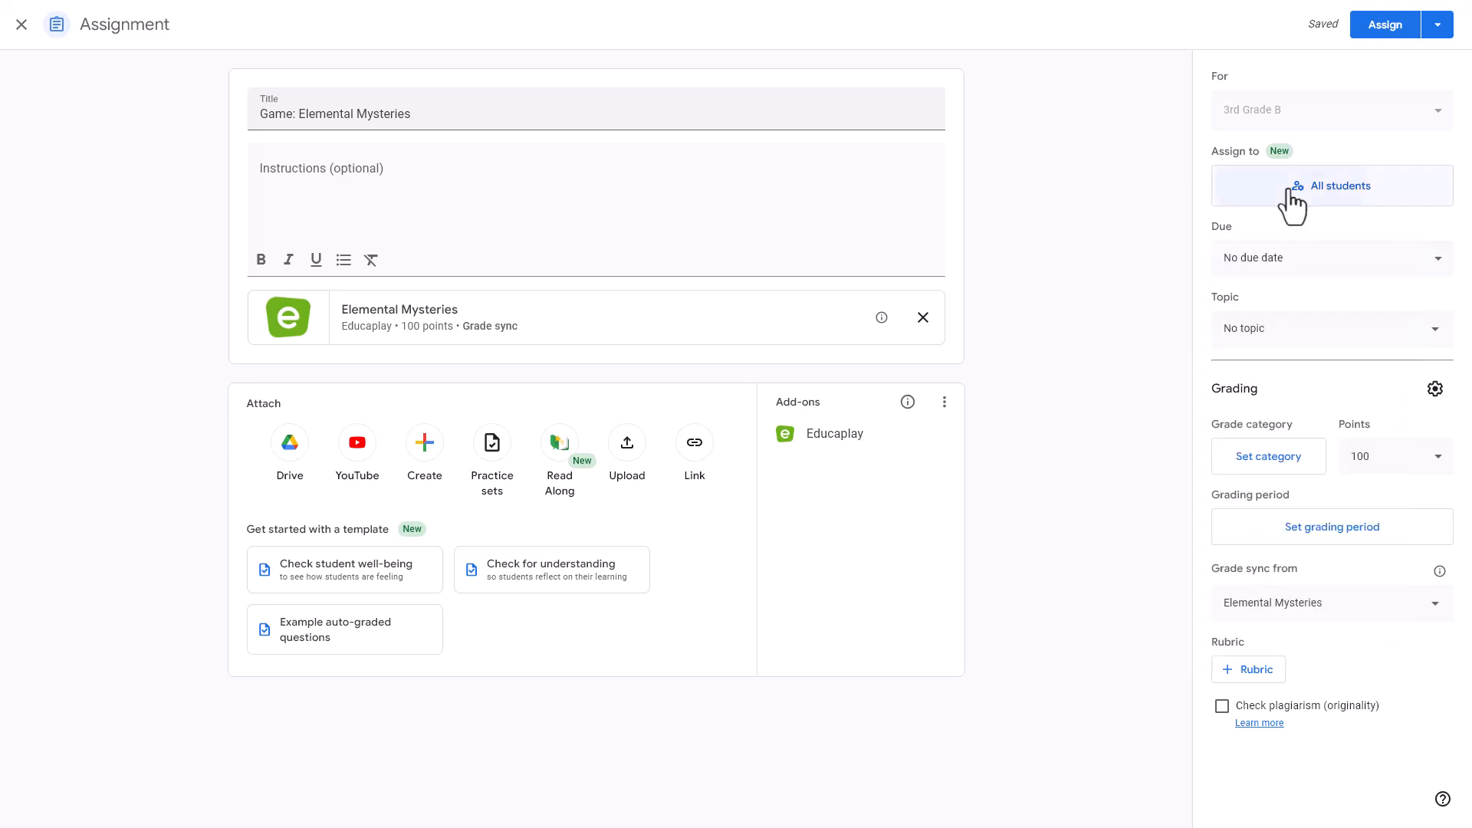
left_click(1293, 201)
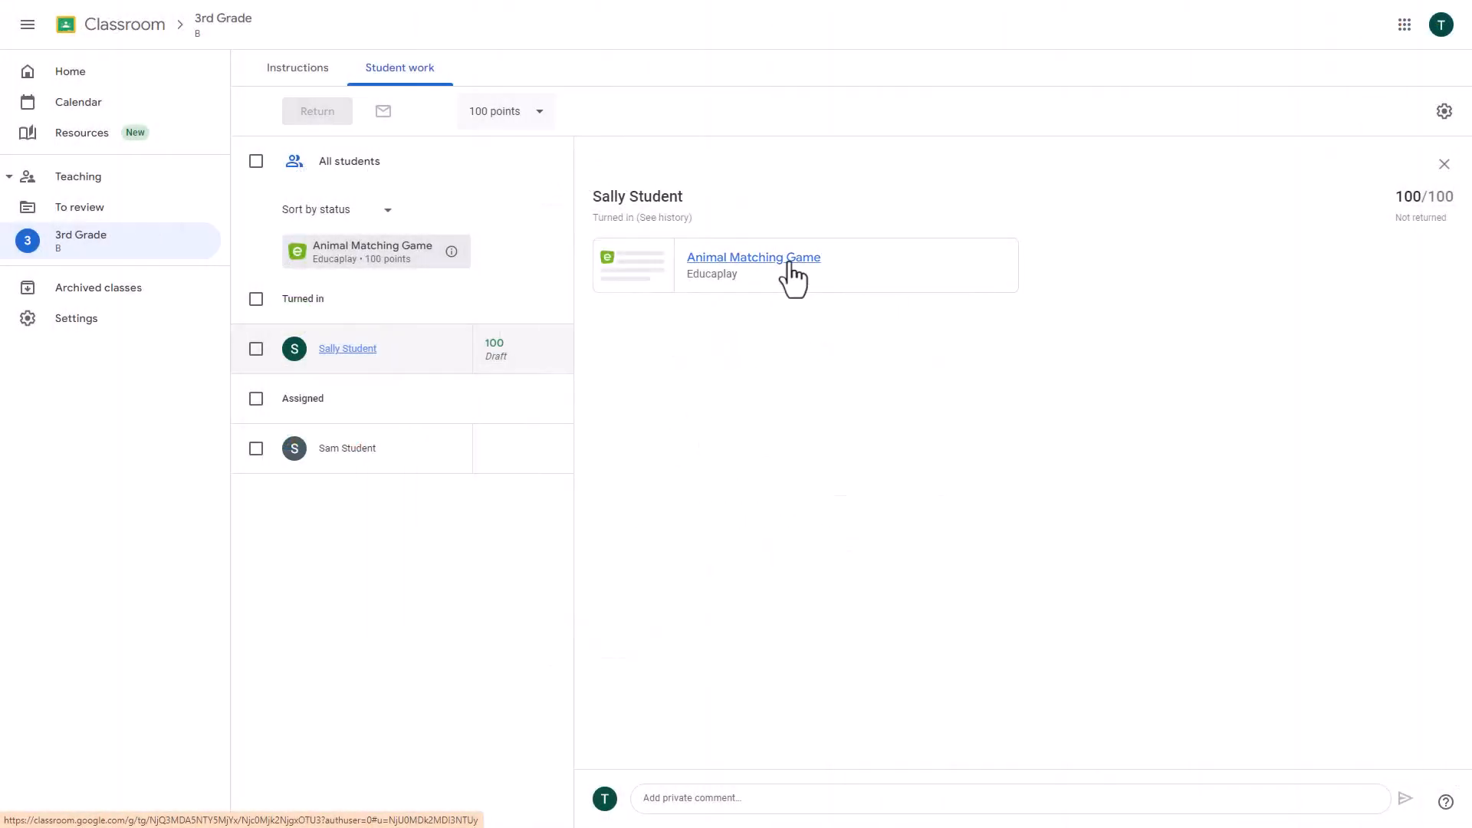
Step: Open the student's turned-in Animal Matching Game and examine the answers in the Educaplay report
left_click(789, 265)
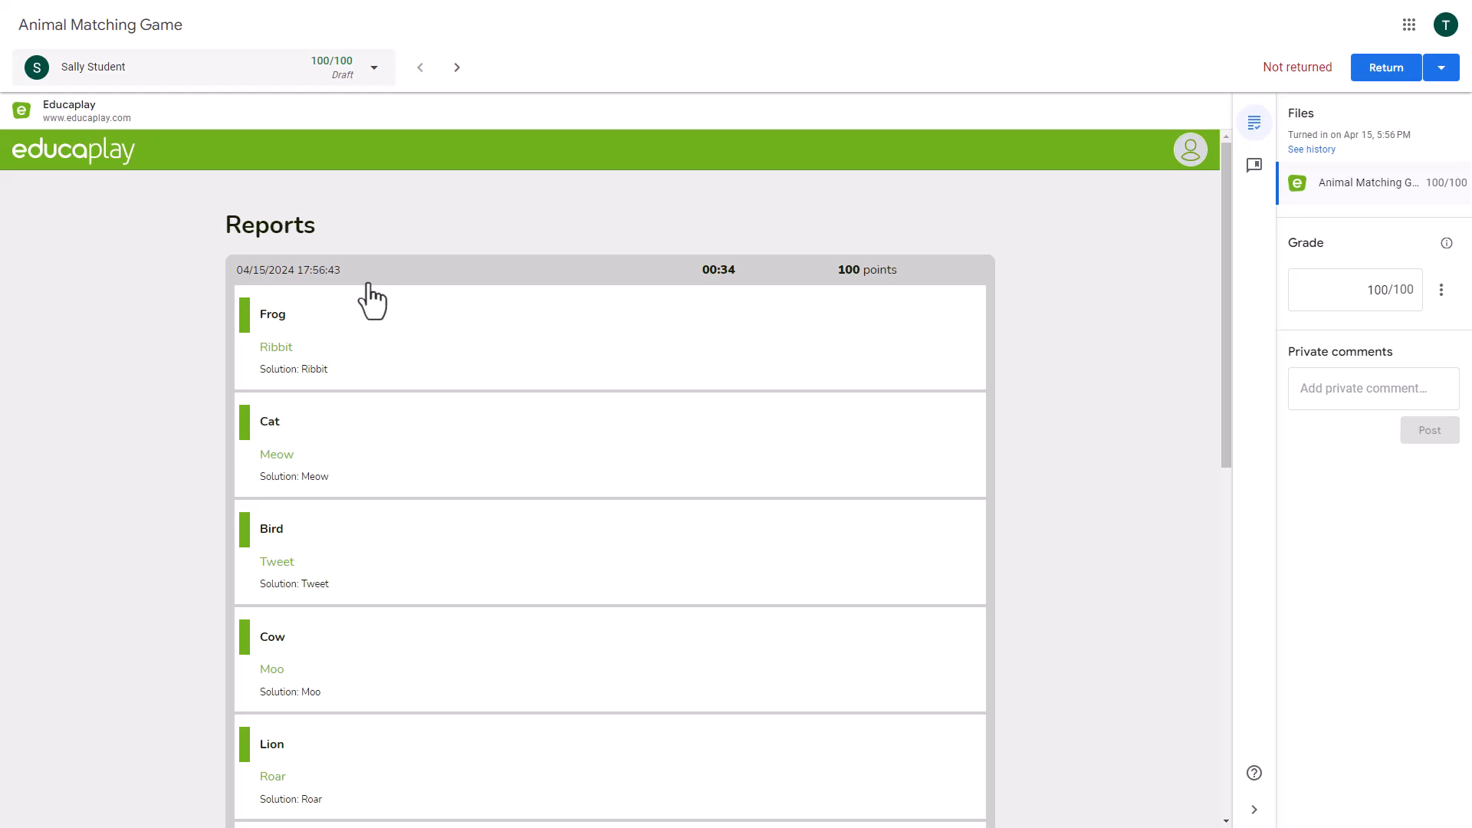
scroll(365, 288, "down", 8)
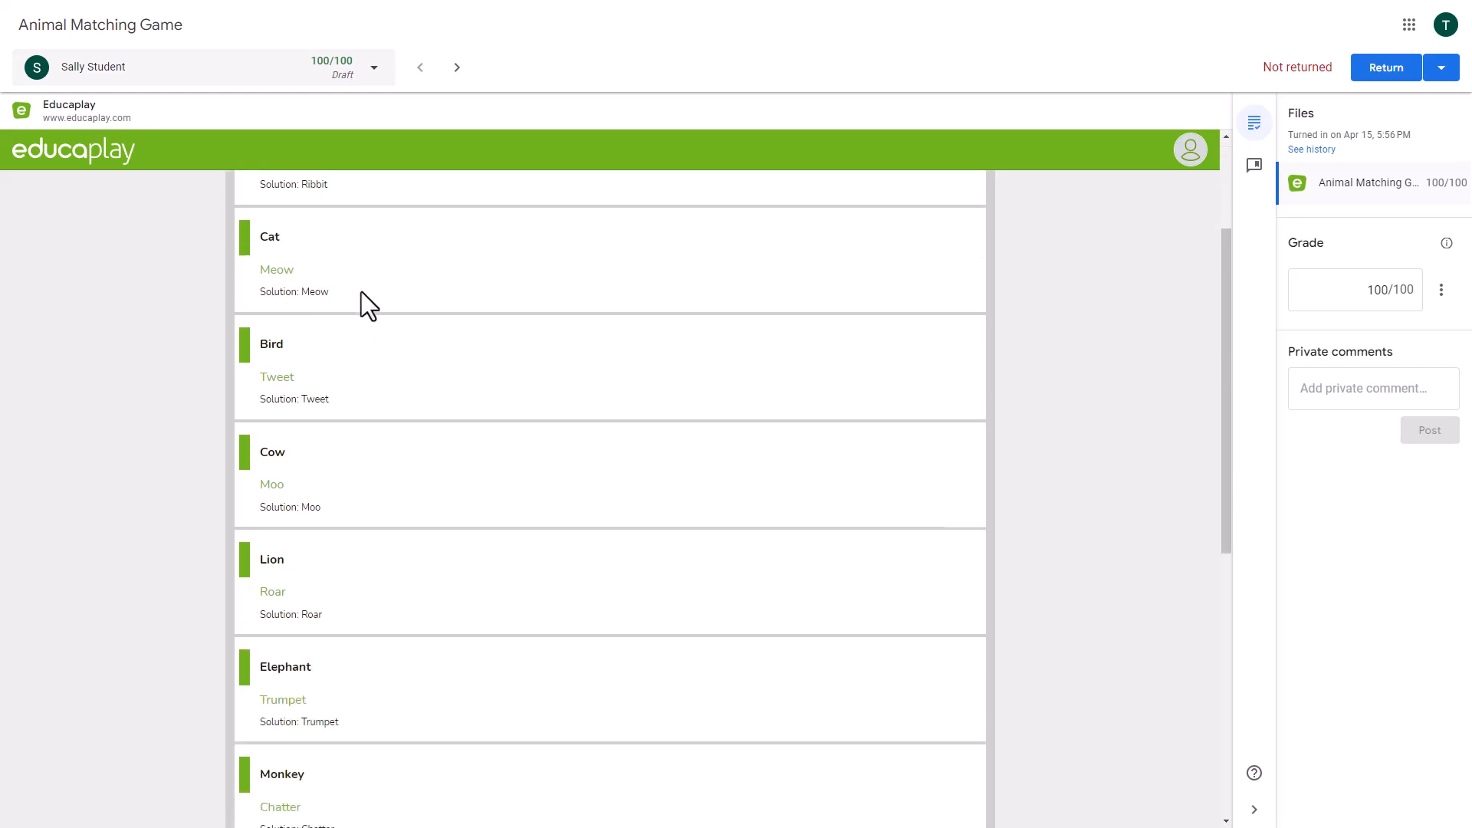
scroll(360, 293, "down", 2)
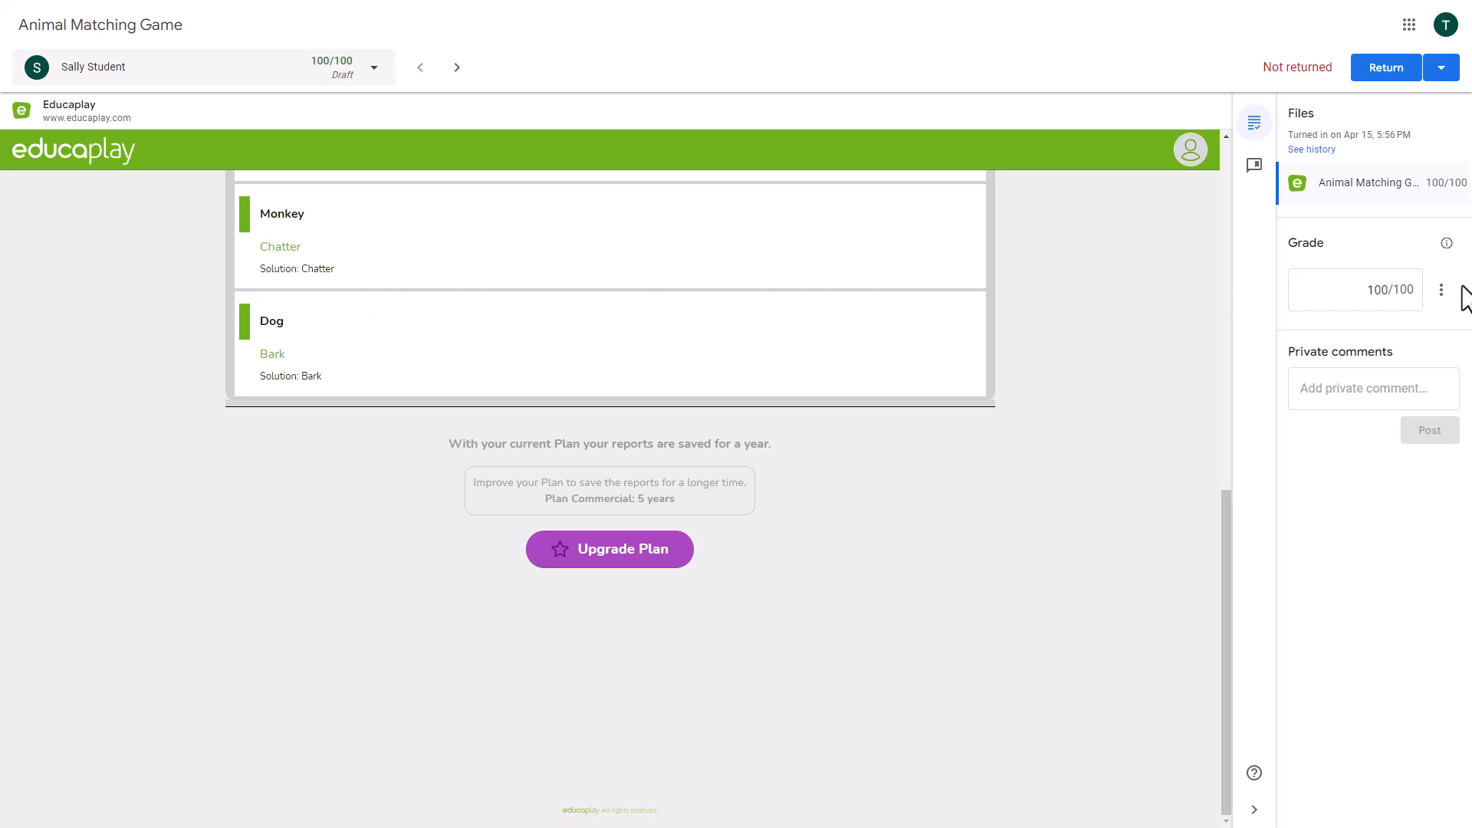